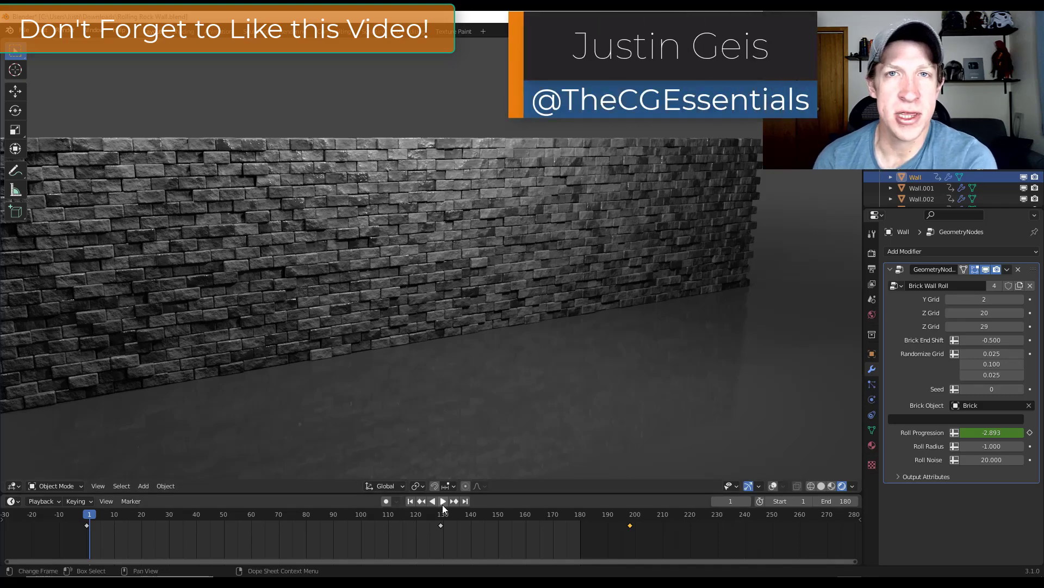
Play the rolling brick wall animation from the timeline's Play button
click(443, 502)
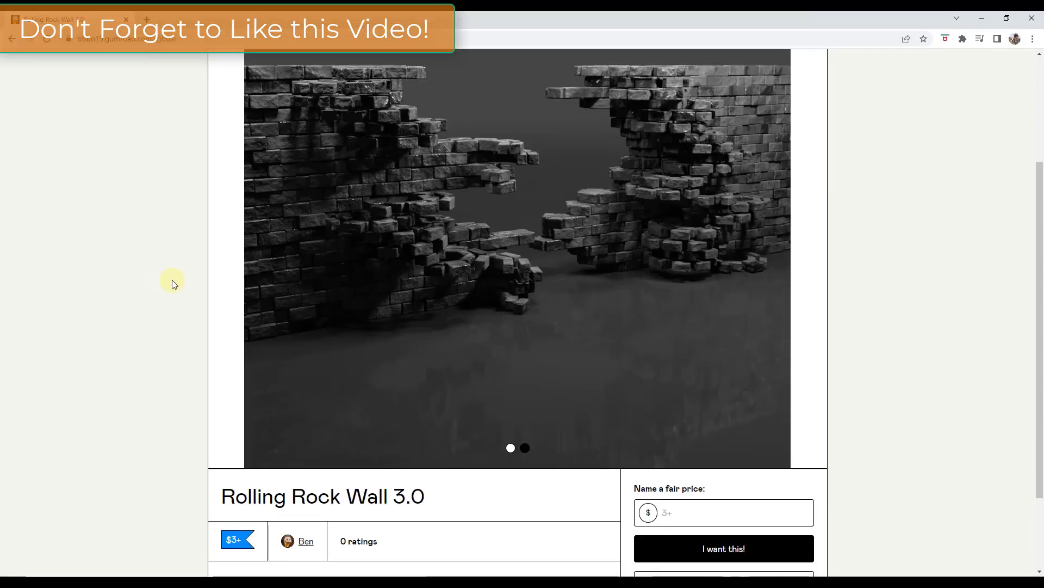
Browse the Rolling Rock Wall 3.0 Gumroad page's description and preview image gallery
scroll(174, 283, down, 2)
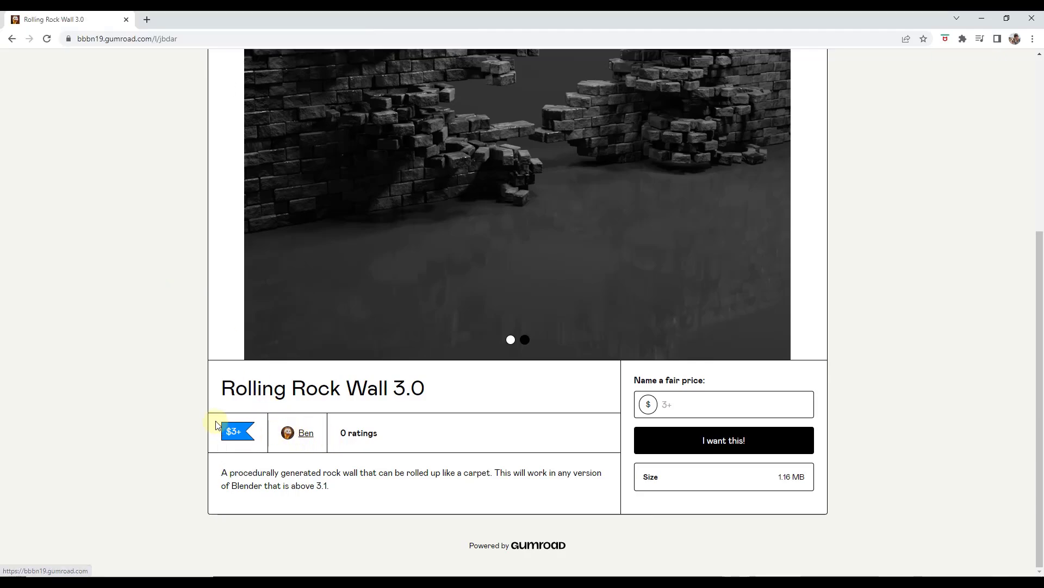
scroll(215, 349, up, 5)
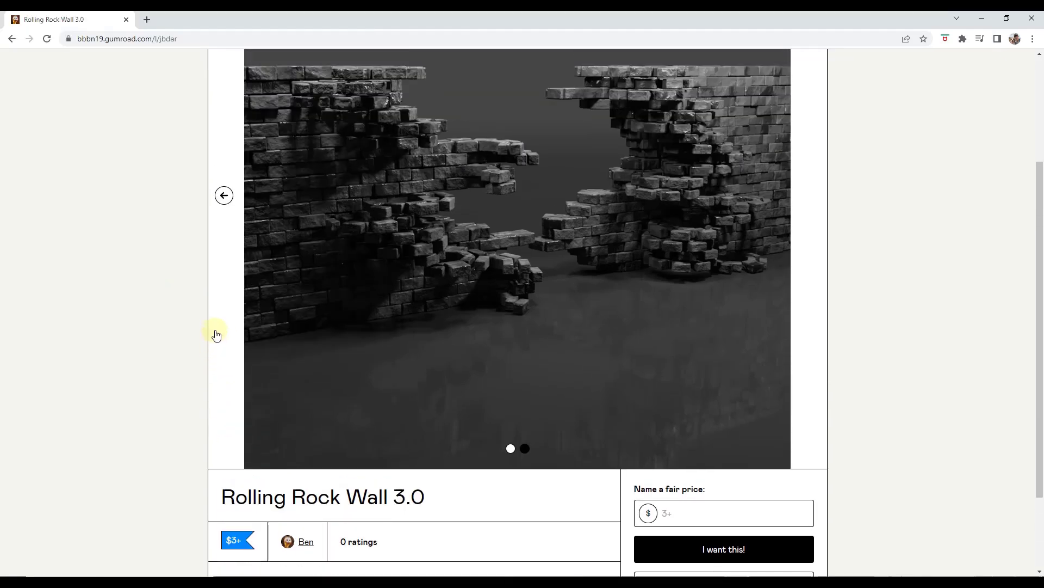
scroll(212, 315, down, 4)
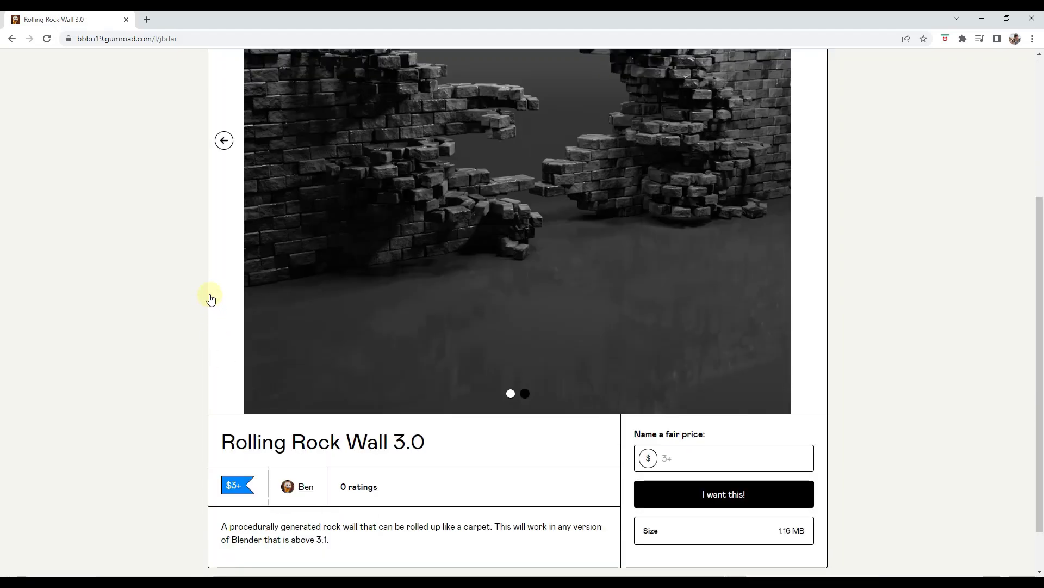
scroll(211, 296, down, 1)
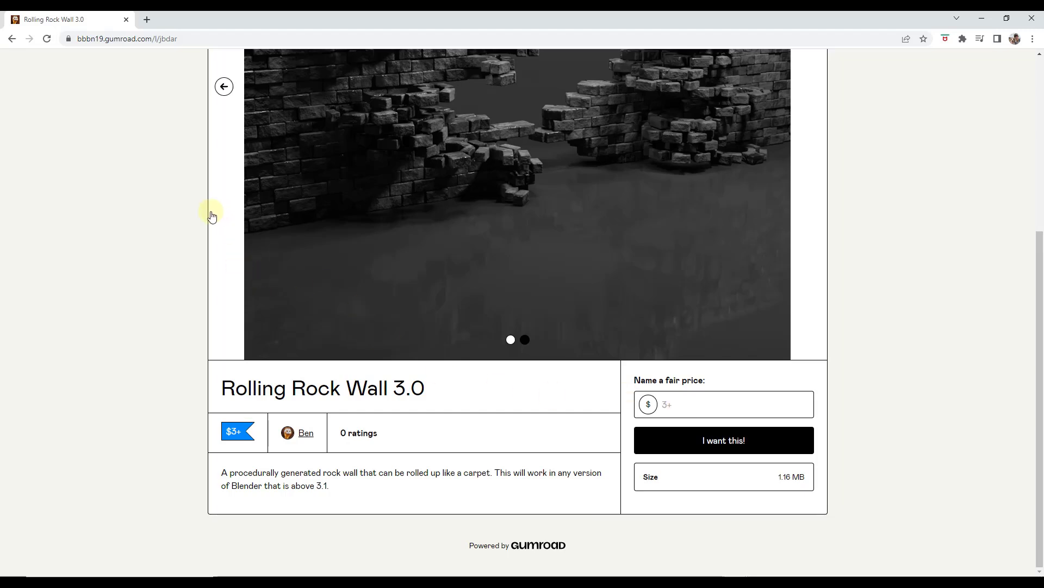
scroll(204, 210, up, 2)
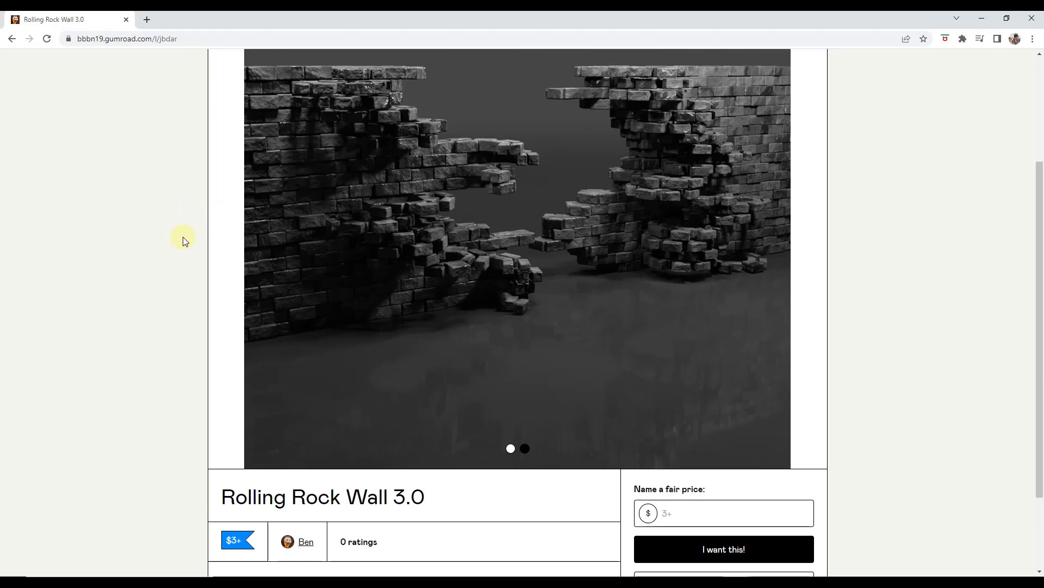
click(224, 195)
click(813, 160)
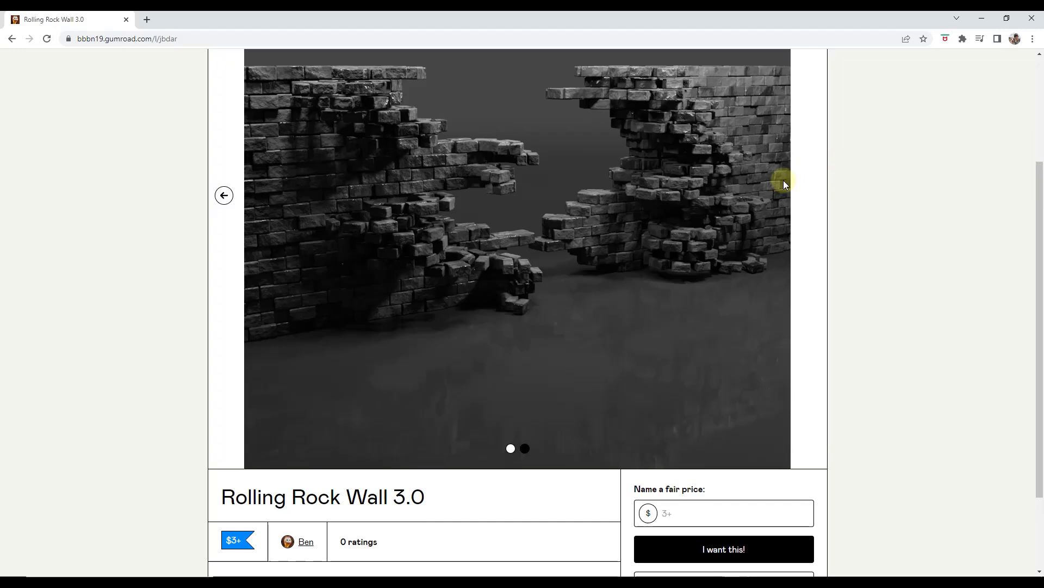
scroll(642, 326, up, 1)
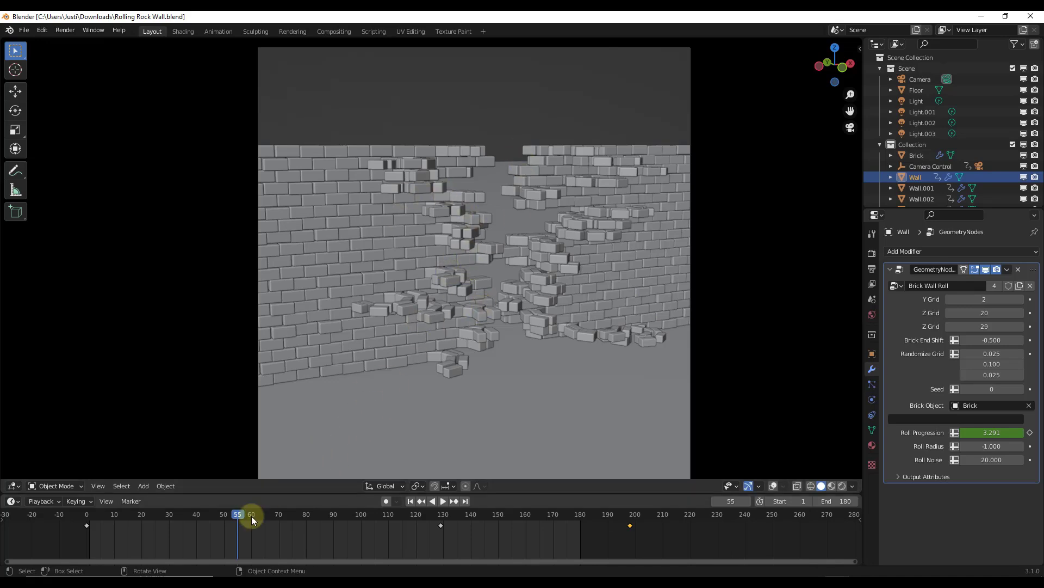
Start playback, then scrub the playhead back to frame 0 so the wall is whole
key(space)
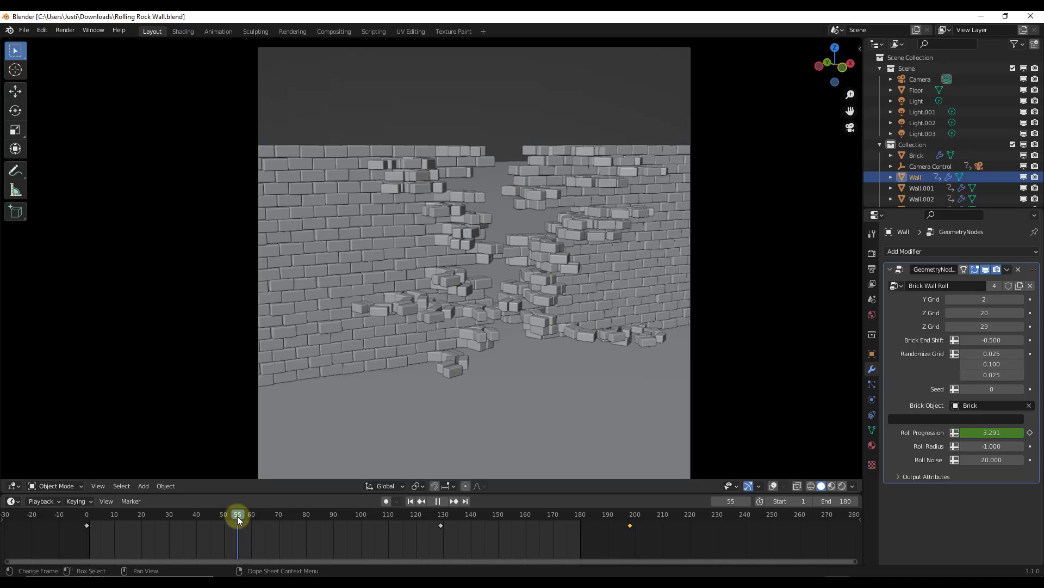
drag(237, 517, 86, 548)
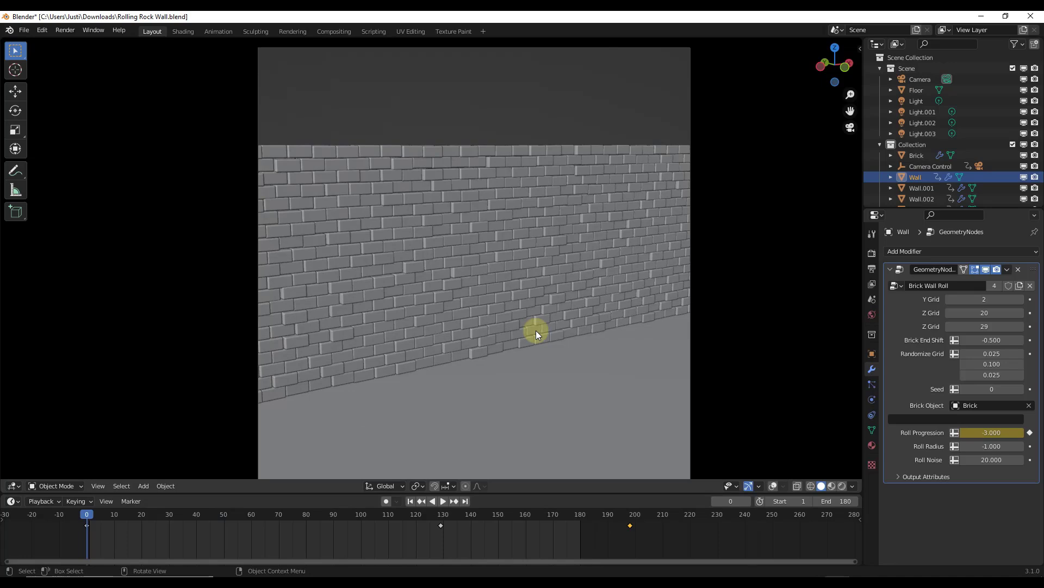
Switch to Rendered shading, play the roll, and stop at frame 17 with the wall nearly intact
key(z)
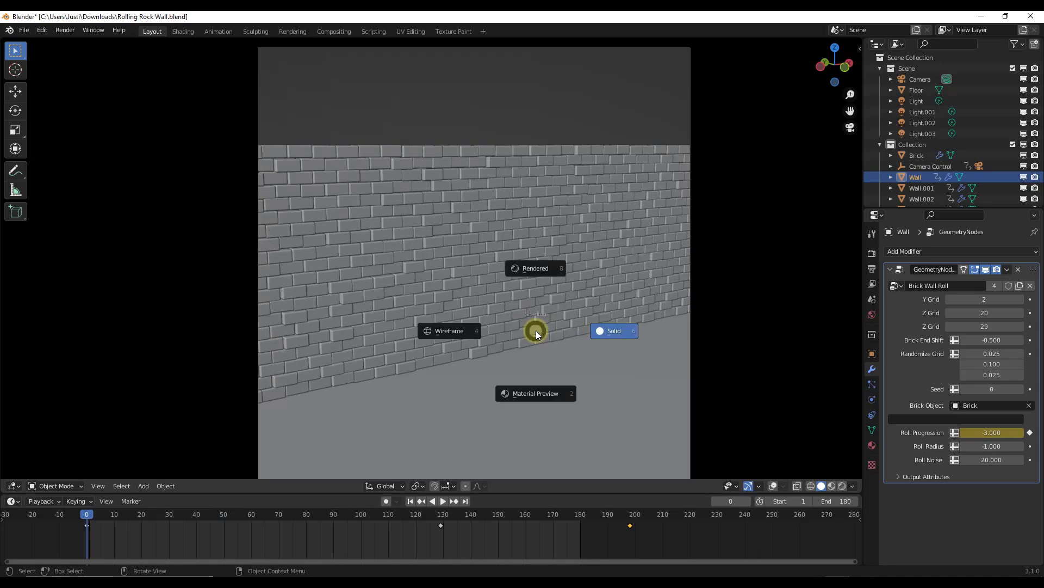
click(542, 268)
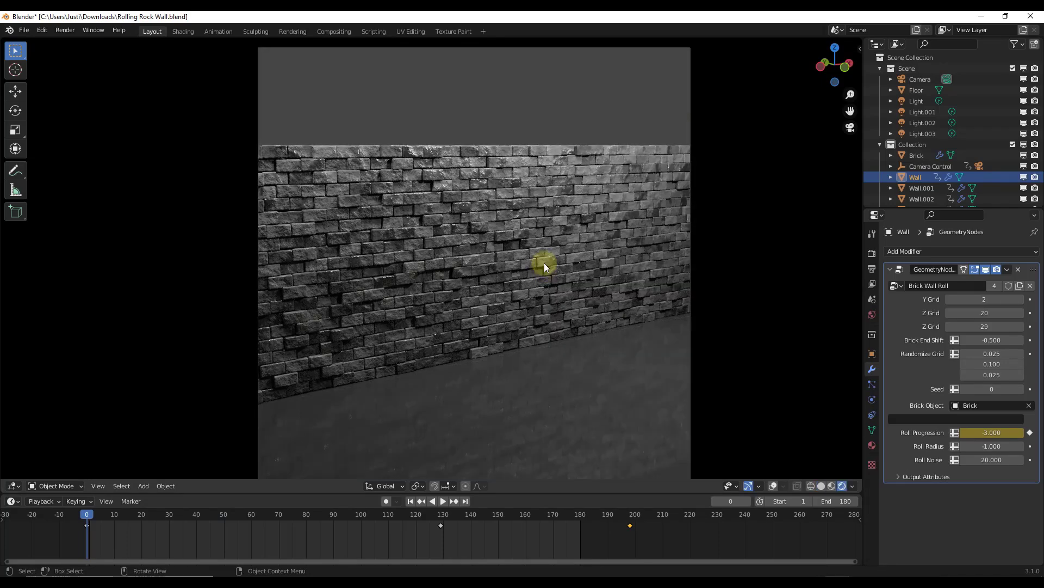
click(443, 501)
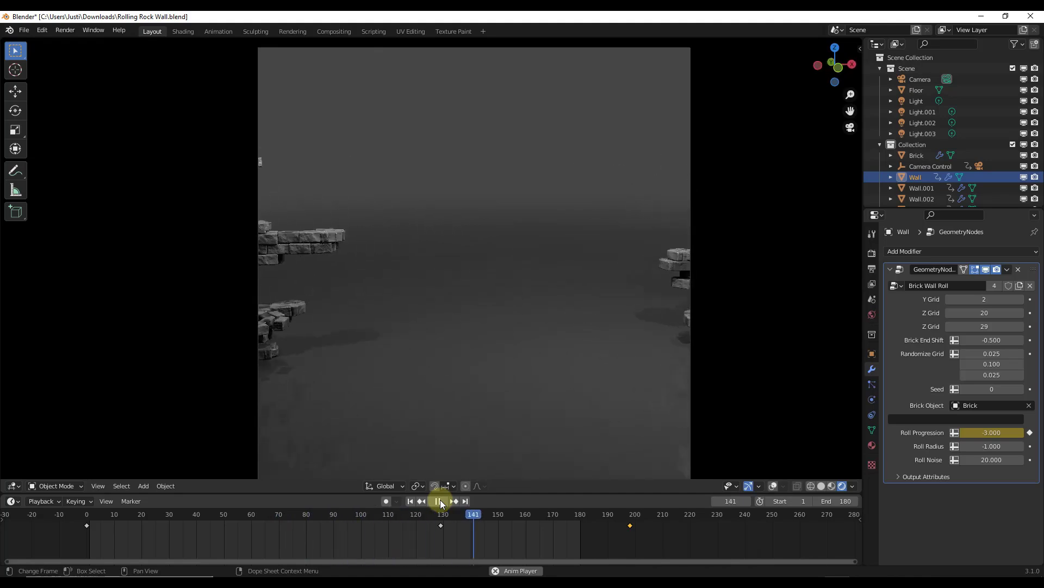
drag(386, 527, 134, 515)
key(space)
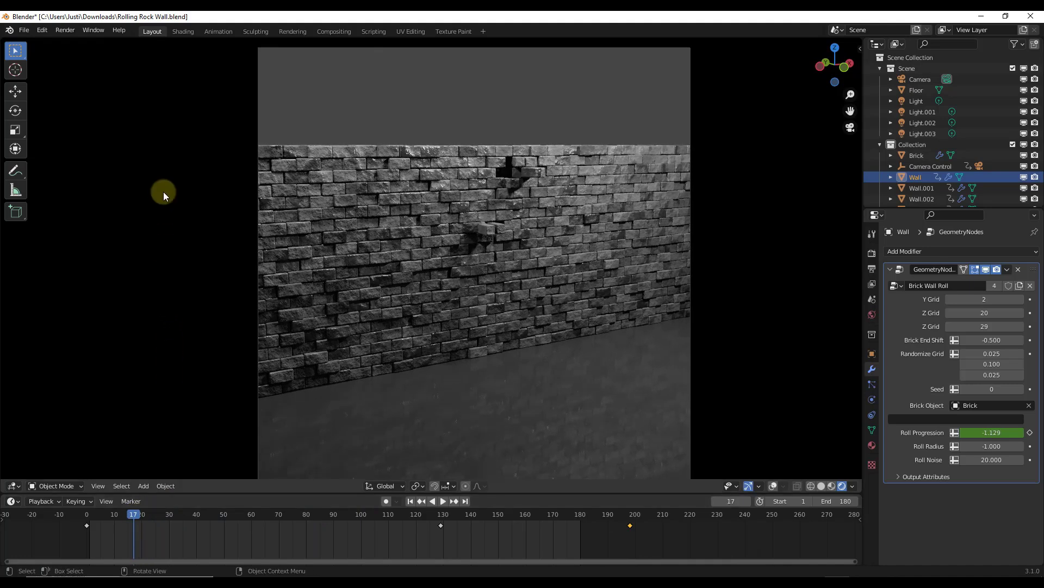
Leave camera view, orbit to a high top-down view, and advance the roll to frame 67
key(KP_0)
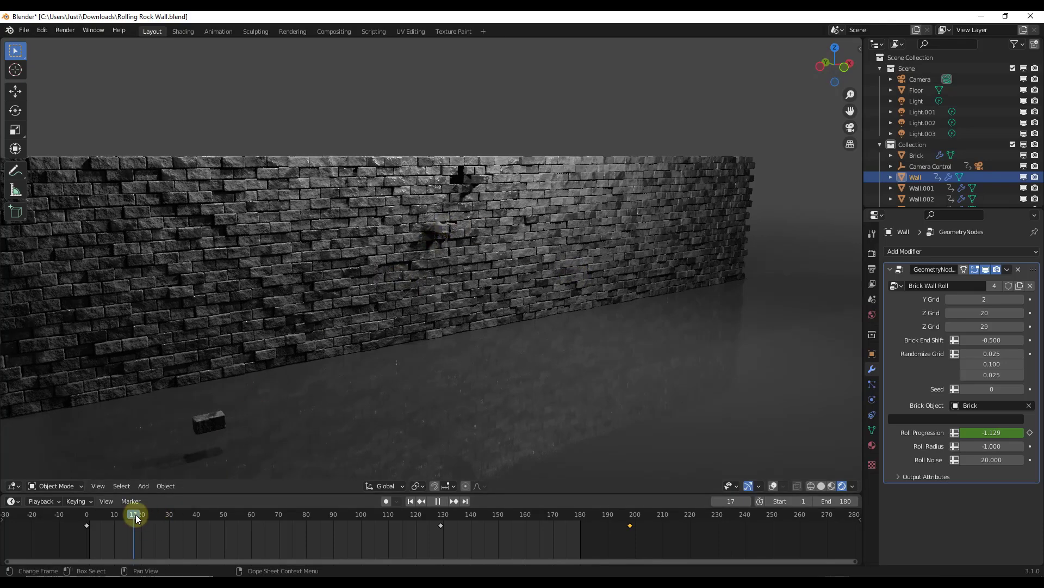
key(space)
middle_drag(461, 277, 338, 409)
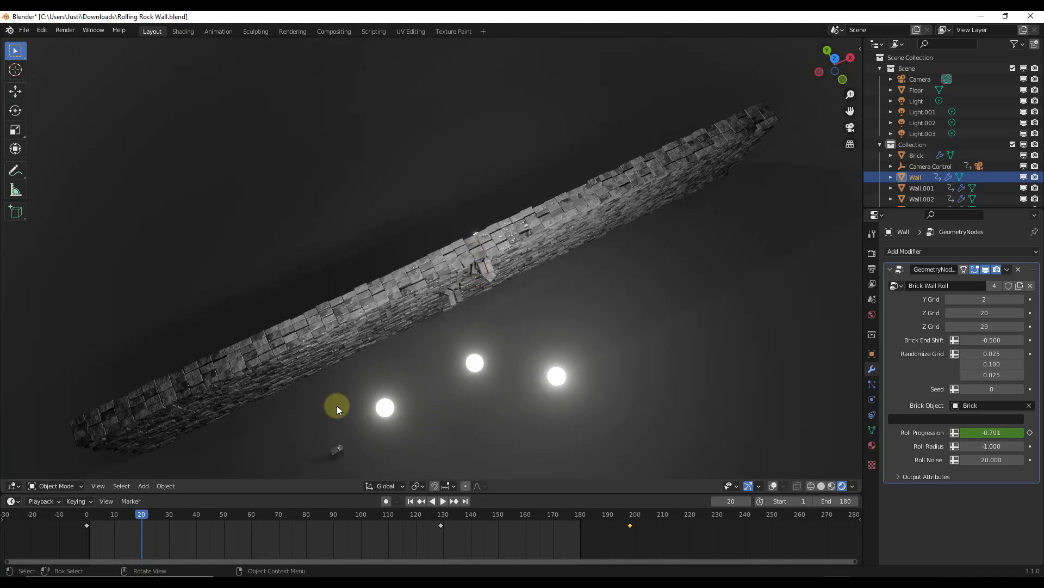
drag(143, 518, 479, 521)
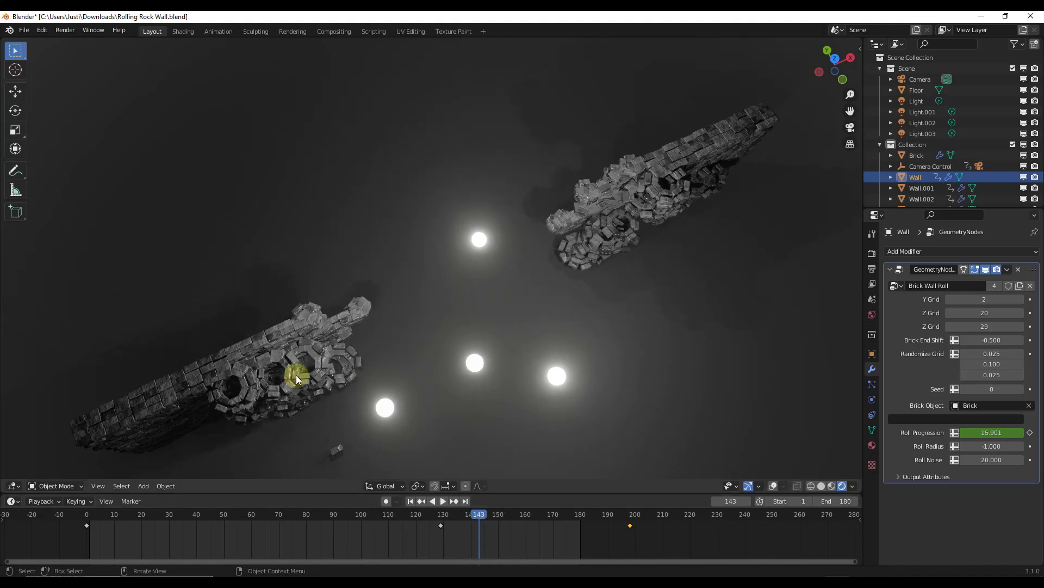
Select Wall.003, Wall.002 and Wall in turn to compare their roll settings
click(292, 322)
click(626, 215)
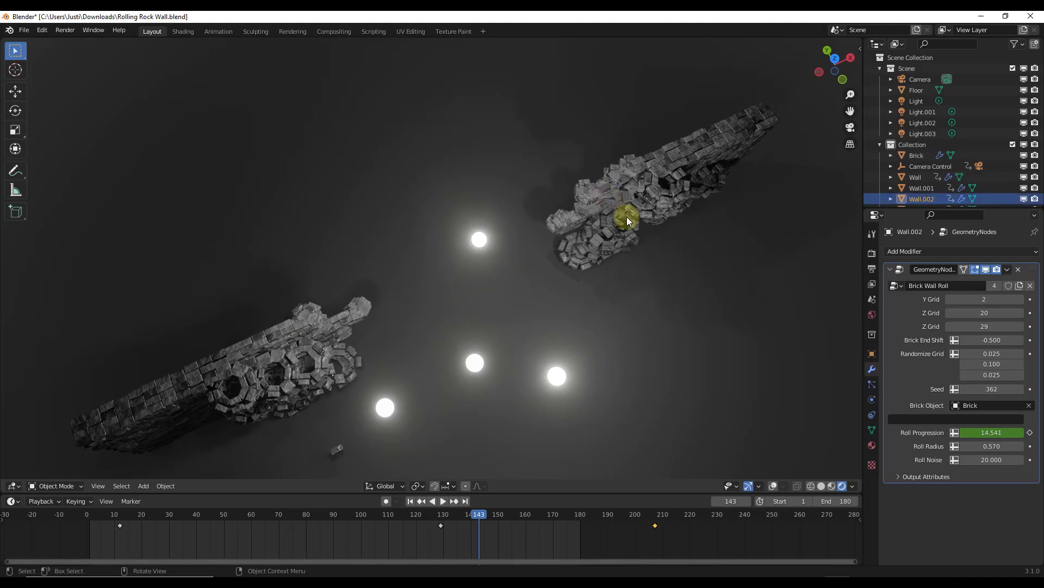
click(616, 184)
click(615, 183)
Scrub the roll back and forth, ending at frame 30 with the wall nearly whole
drag(484, 518, 294, 525)
middle_drag(482, 386, 465, 311)
scroll(467, 226, up, 3)
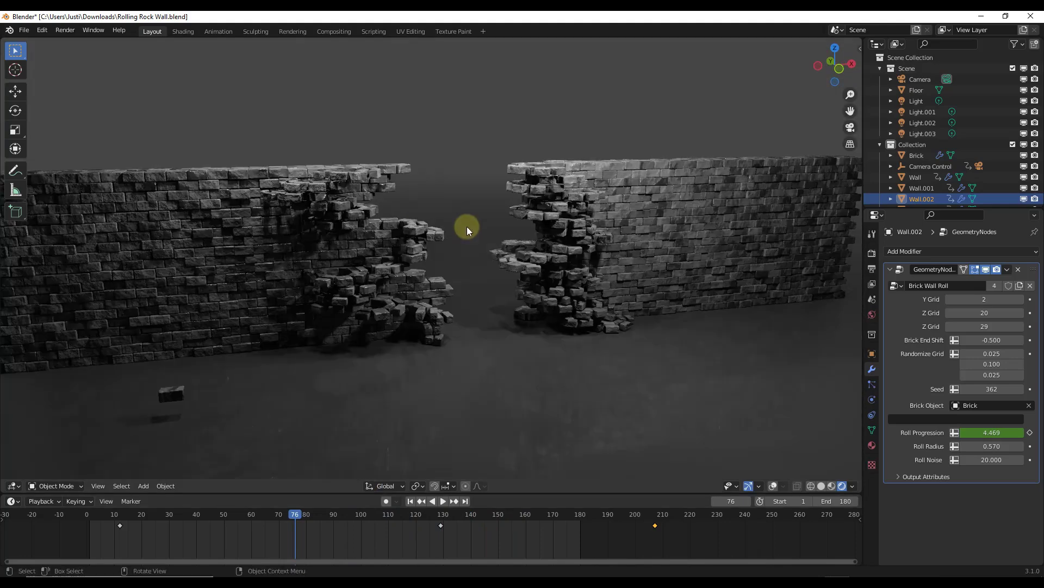
drag(296, 516, 170, 529)
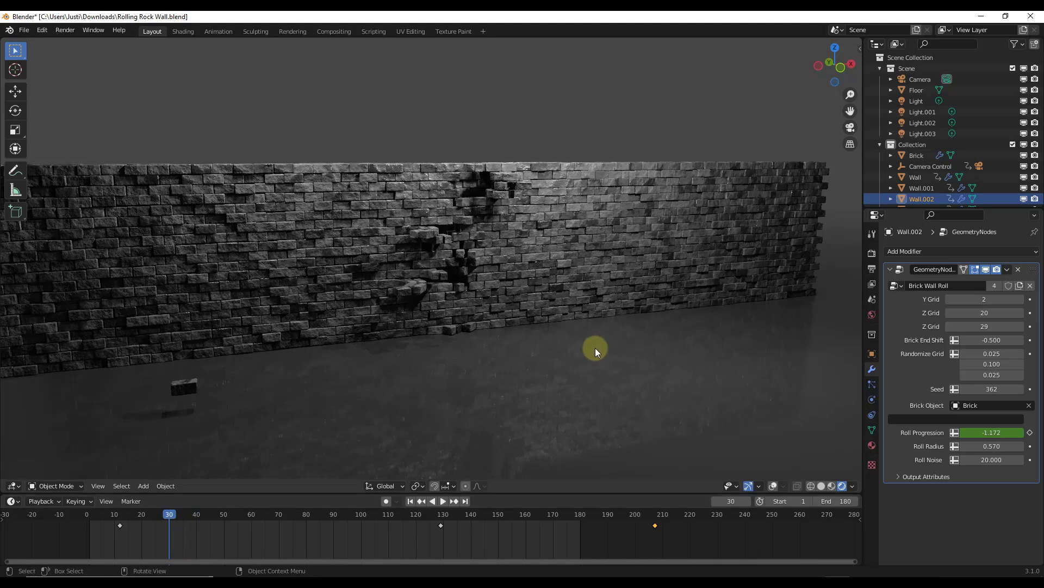
middle_drag(479, 296, 508, 312)
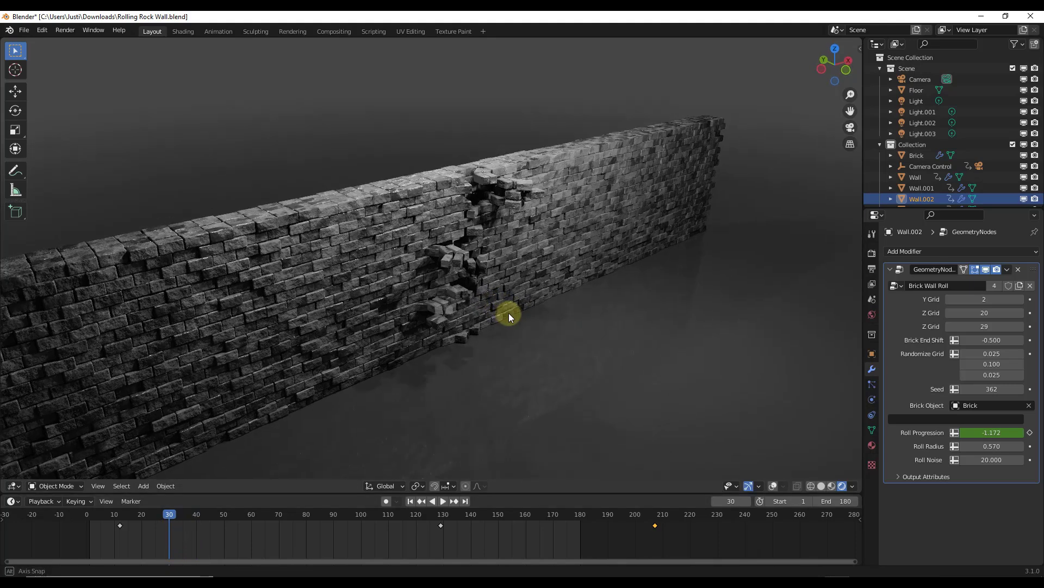
Select Wall.001 and set its Y Grid to 1 for a single-brick-thick wall
click(426, 198)
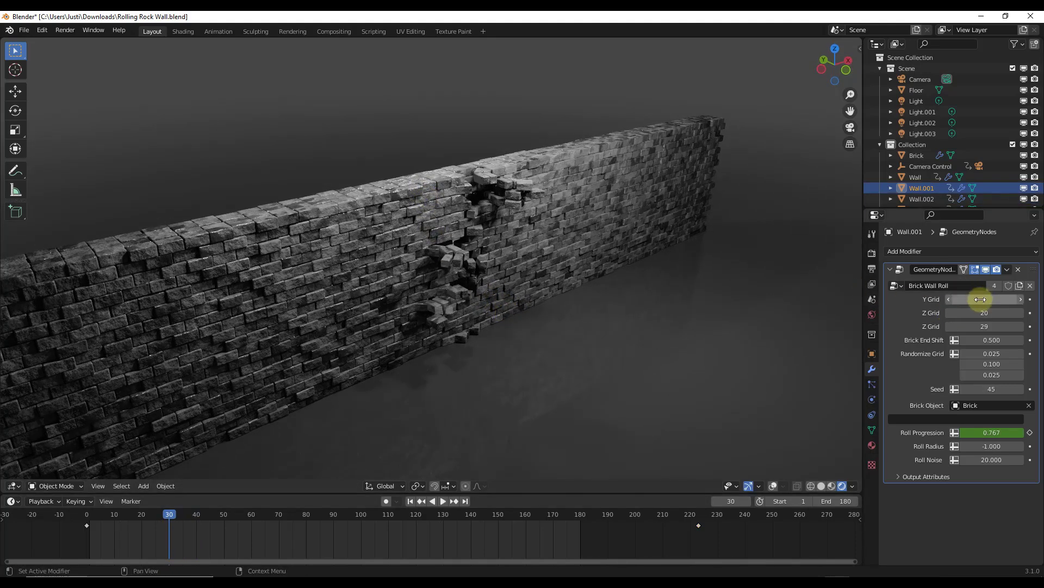
middle_drag(418, 217, 395, 256)
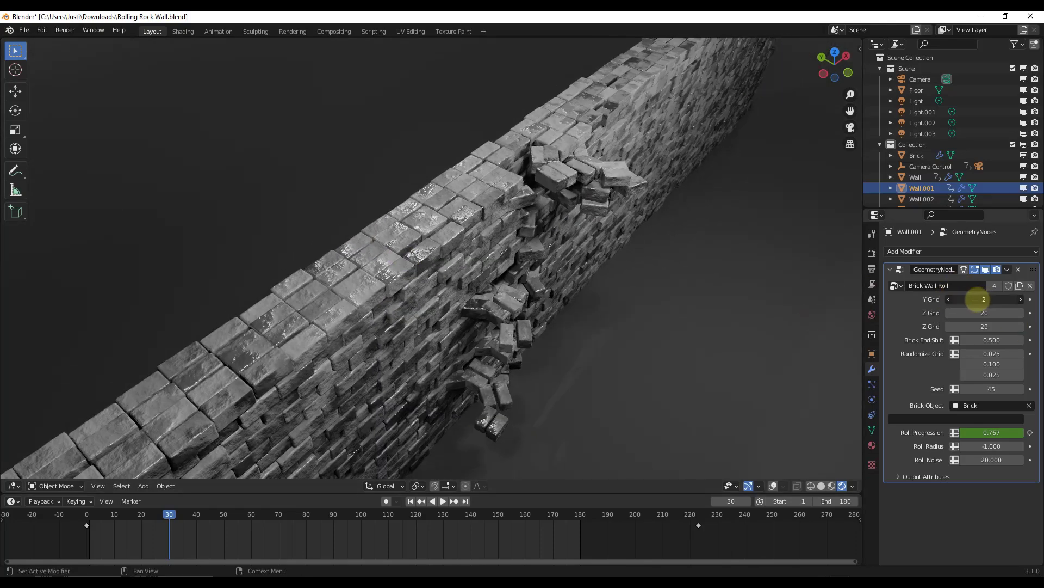
drag(978, 299, 984, 300)
middle_drag(556, 300, 507, 267)
scroll(495, 264, up, 4)
drag(958, 299, 972, 299)
Orbit around the thinner wall, then scrub and play the roll animation
middle_drag(615, 272, 497, 270)
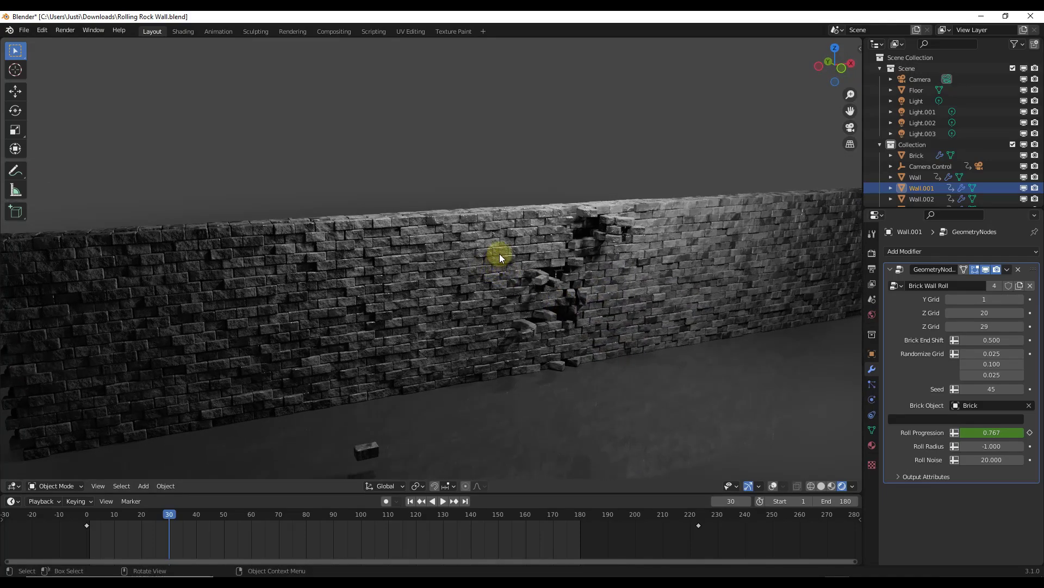
scroll(505, 251, up, 5)
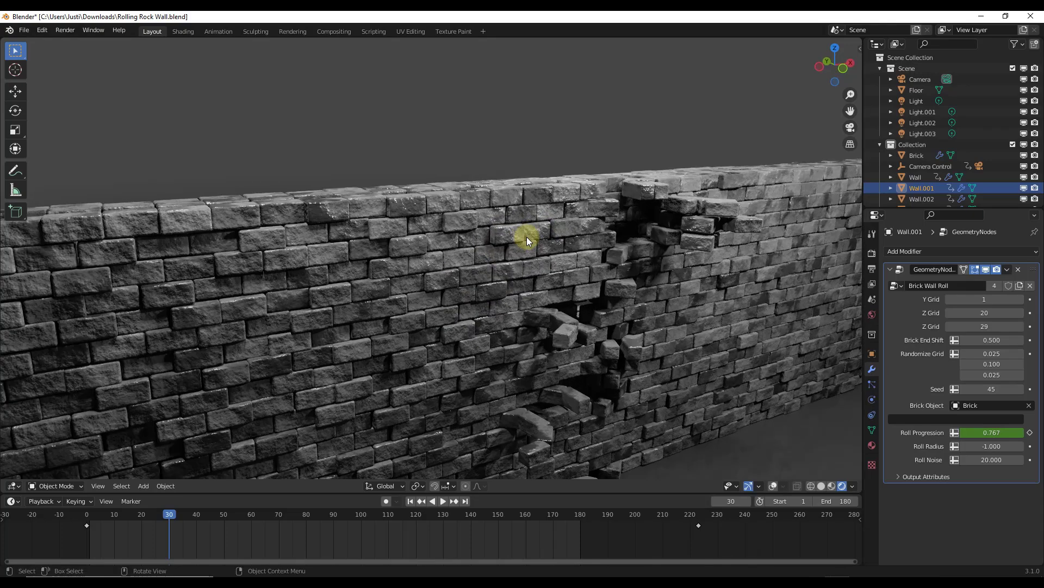
scroll(520, 236, down, 4)
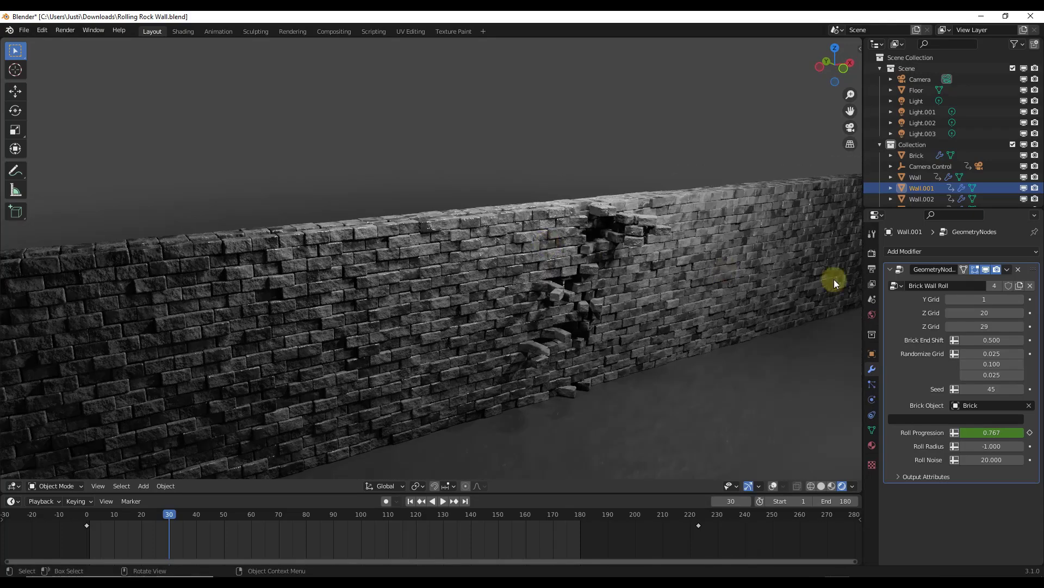
drag(241, 516, 140, 523)
key(space)
scroll(405, 337, up, 3)
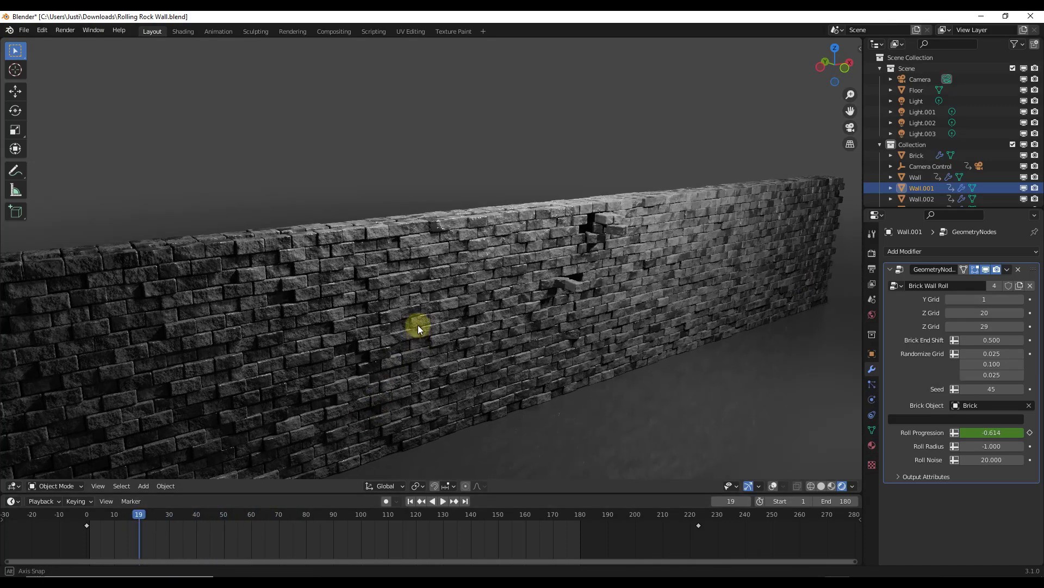
Select Wall.003 and try different Z Grid heights, settling back on 20
click(459, 279)
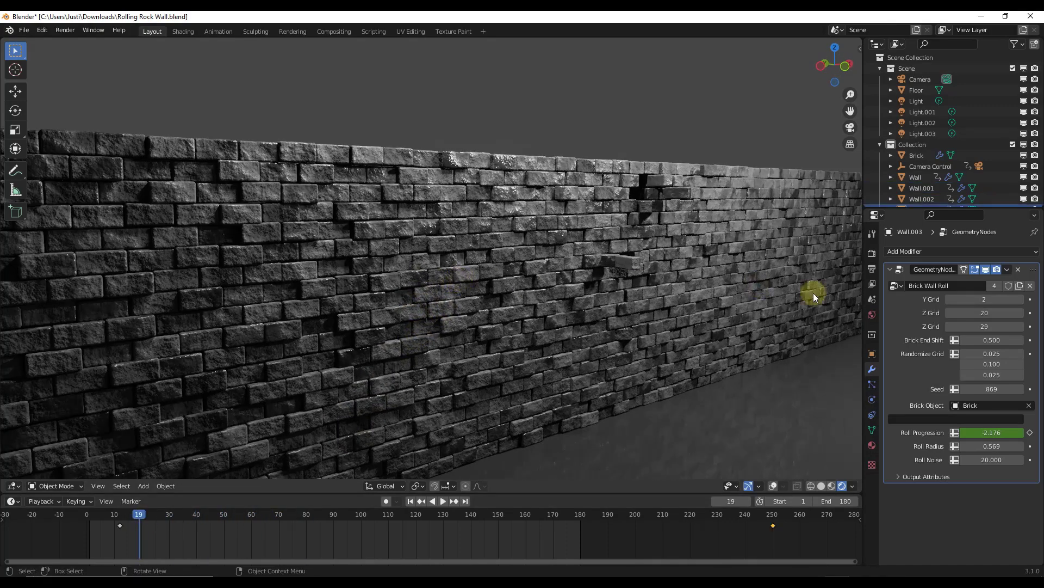
scroll(568, 317, down, 3)
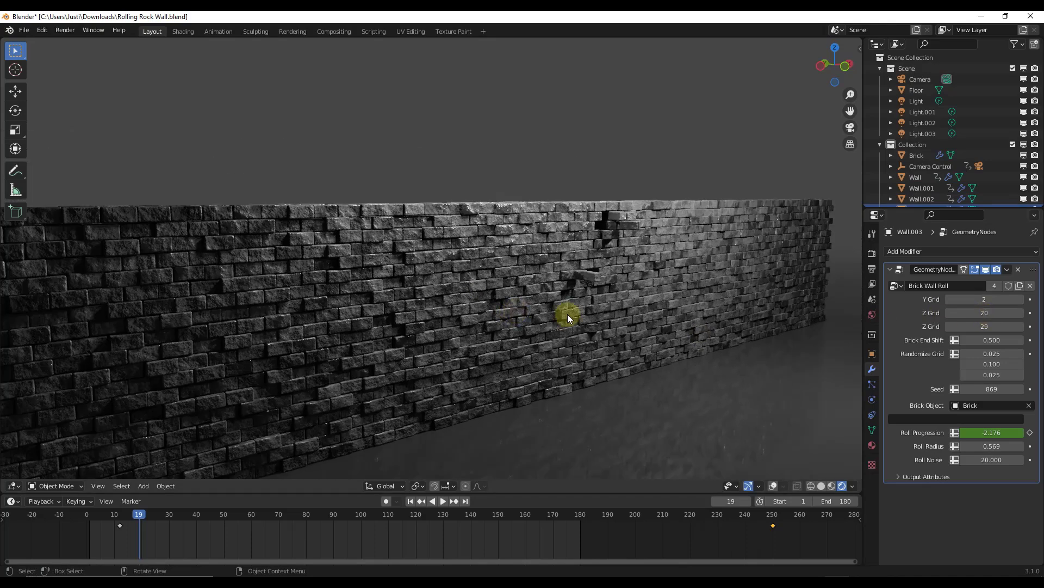
mouse_move(985, 312)
mouse_down()
mouse_move(981, 323)
mouse_move(863, 296)
mouse_move(1036, 326)
mouse_move(974, 324)
mouse_up()
On Wall.001, set Brick End Shift to 0.490 and raise Randomize Grid X to 0.135
click(496, 320)
scroll(622, 257, up, 5)
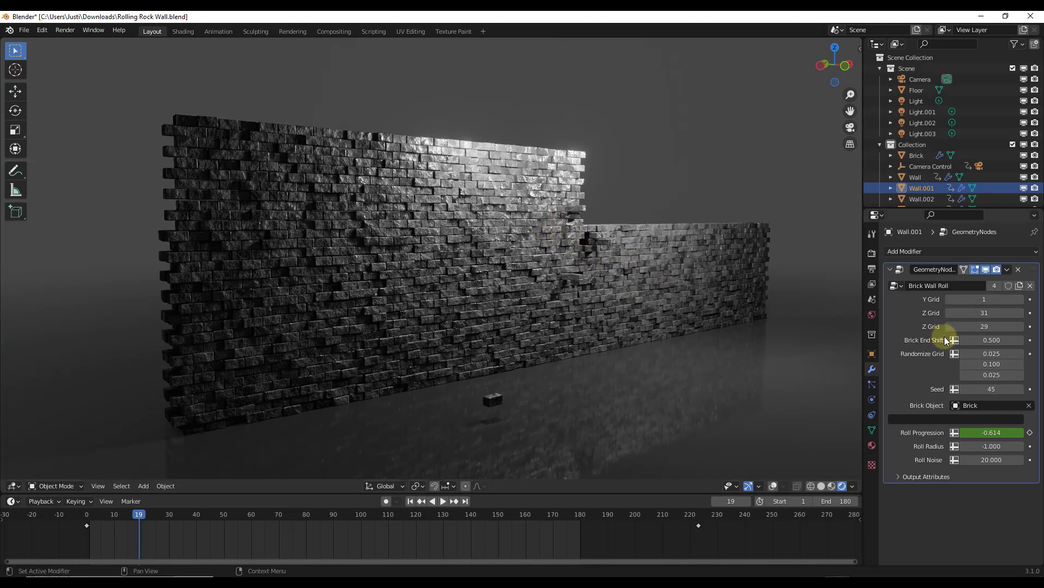
mouse_move(991, 340)
mouse_down()
mouse_move(1018, 341)
mouse_move(956, 342)
mouse_move(1039, 342)
mouse_move(7, 344)
mouse_move(1026, 345)
mouse_move(967, 360)
mouse_move(995, 356)
mouse_up()
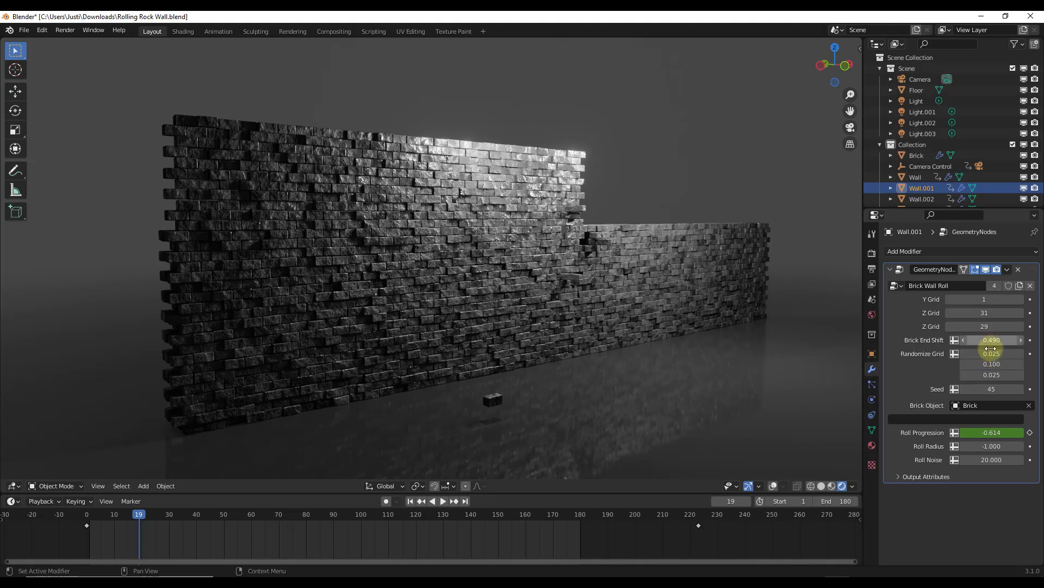
drag(986, 355, 986, 389)
Orbit to a steeper angle along the wall, then play and stop at frame 129
scroll(553, 247, down, 5)
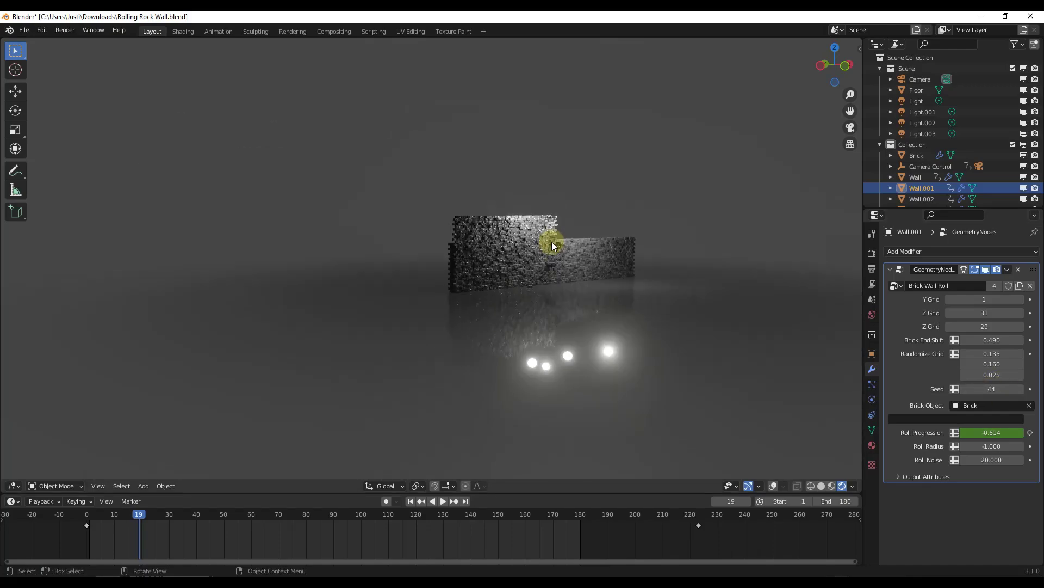
scroll(552, 242, up, 8)
middle_drag(547, 255, 582, 228)
scroll(517, 250, down, 3)
scroll(589, 203, up, 3)
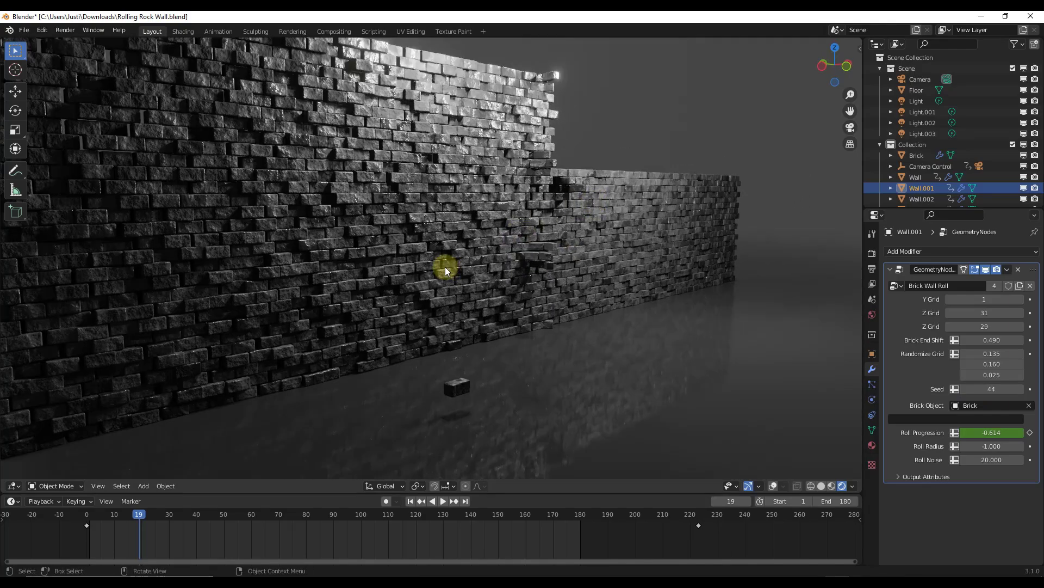
click(442, 501)
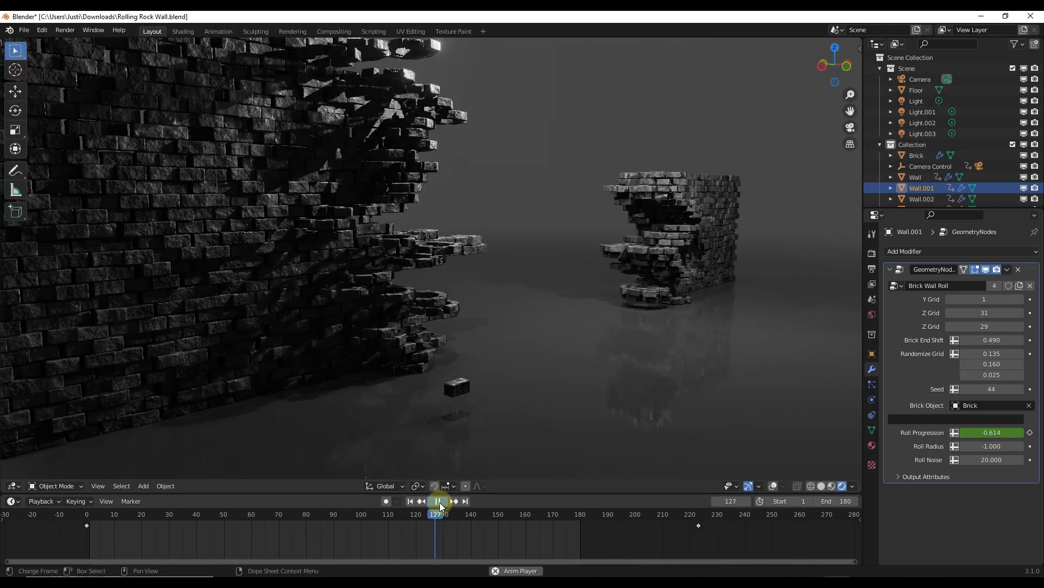
click(438, 501)
Swing the view closer to the walls and make Wall.001 the active object
scroll(626, 185, down, 5)
middle_drag(616, 170, 451, 224)
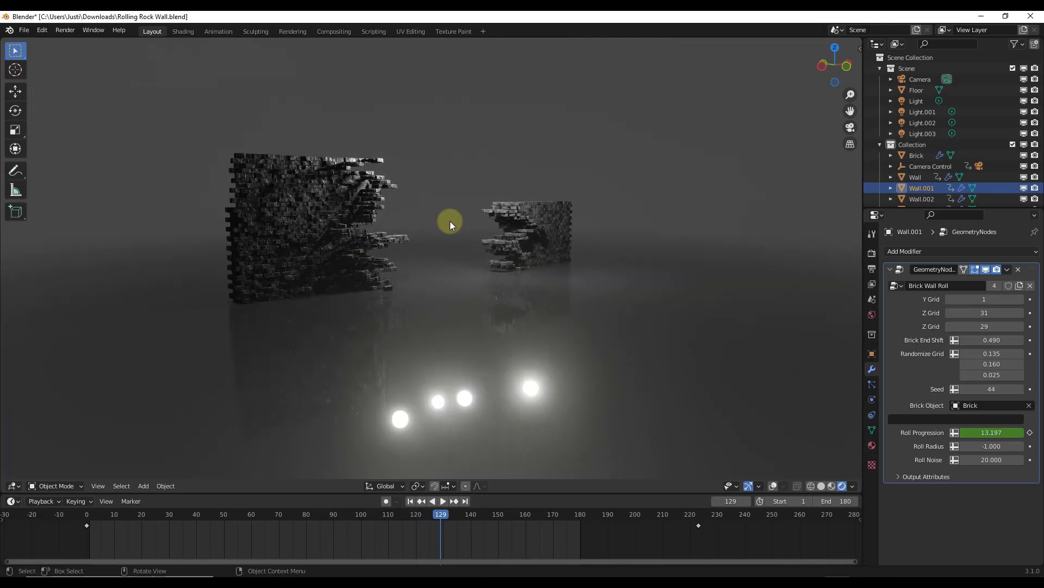
click(335, 217)
scroll(328, 230, up, 3)
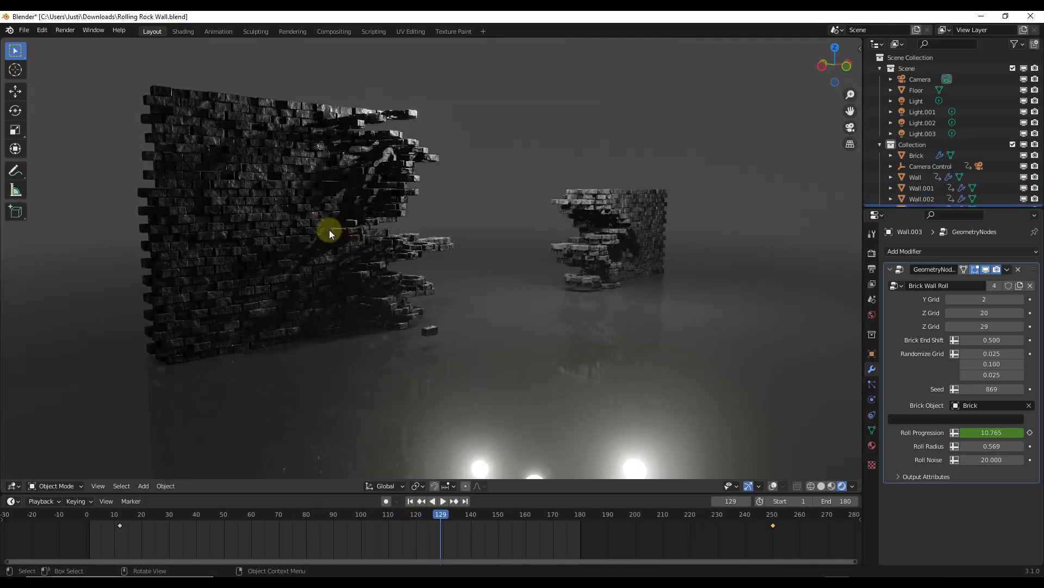
click(368, 113)
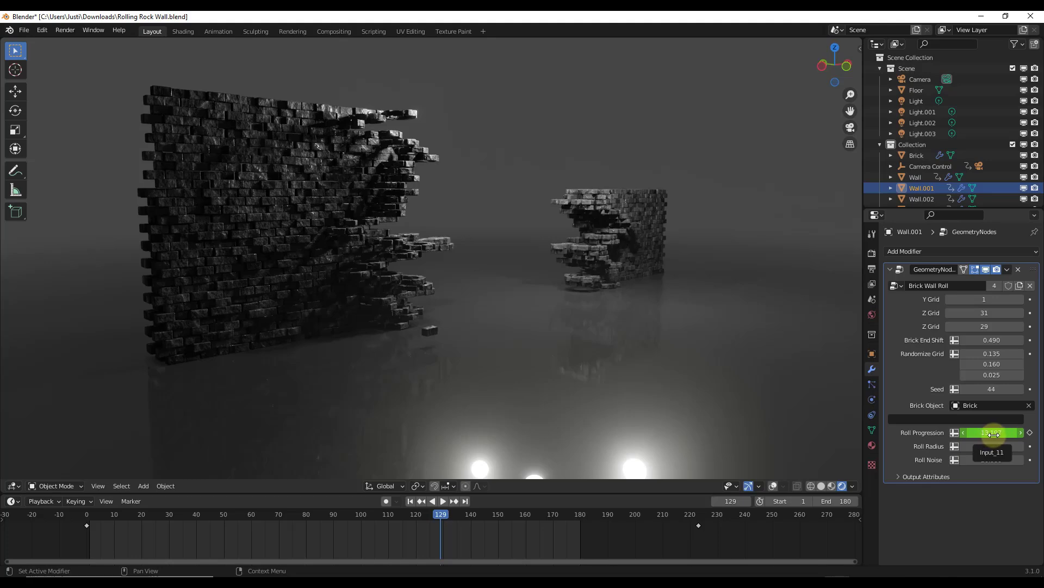
Lower, then raise Wall.001's Roll Progression to 7.660, and bring Roll Noise down toward 0
drag(999, 433, 141, 453)
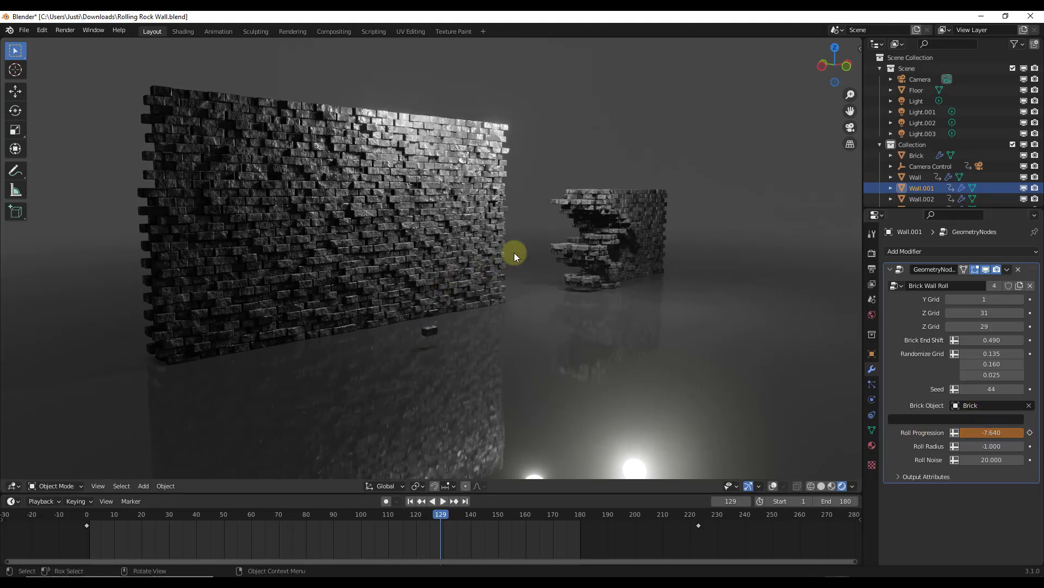
middle_drag(582, 161, 557, 244)
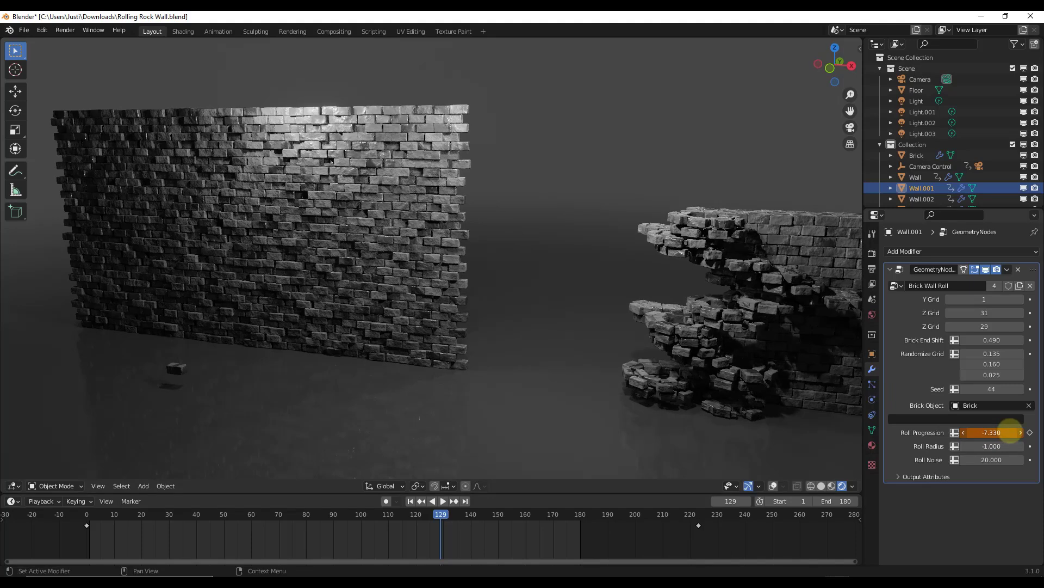
drag(1010, 428, 781, 451)
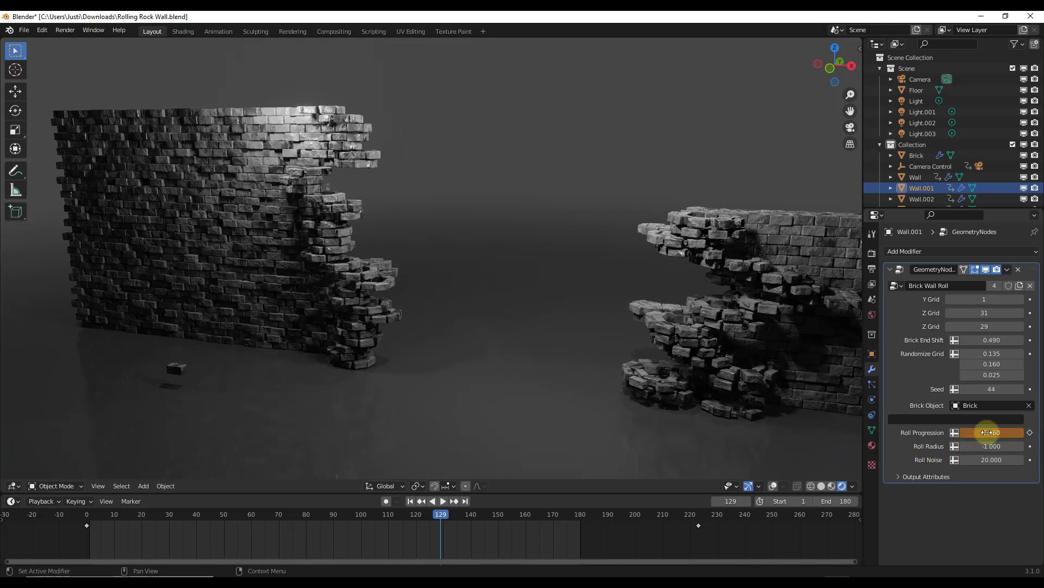
middle_drag(306, 197, 440, 296)
drag(986, 461, 1029, 347)
Set Roll Noise to 0, rewind to frame 36, and play the roll to frame 137
text(0)
key(Return)
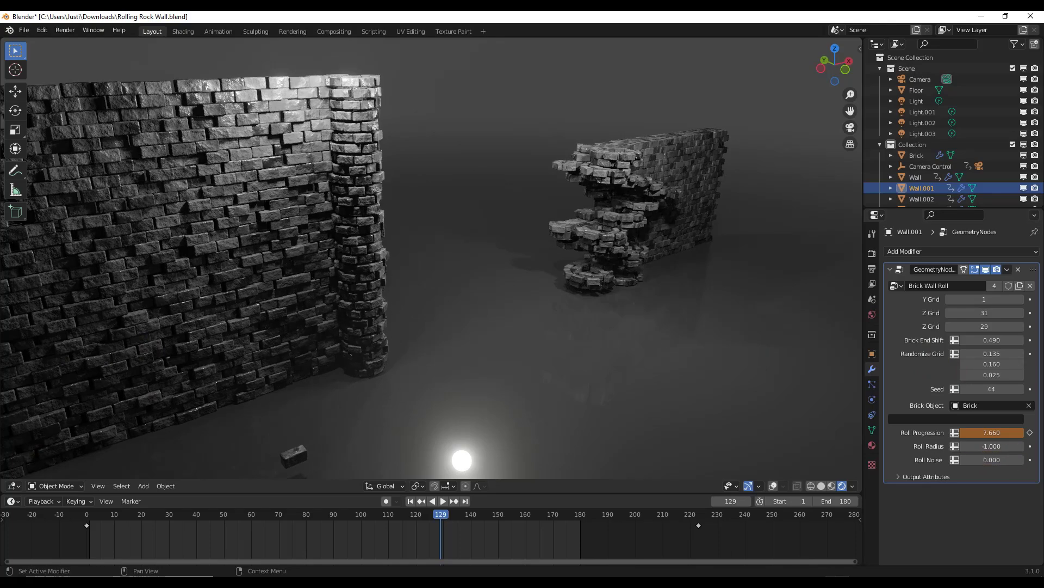
drag(444, 516, 186, 516)
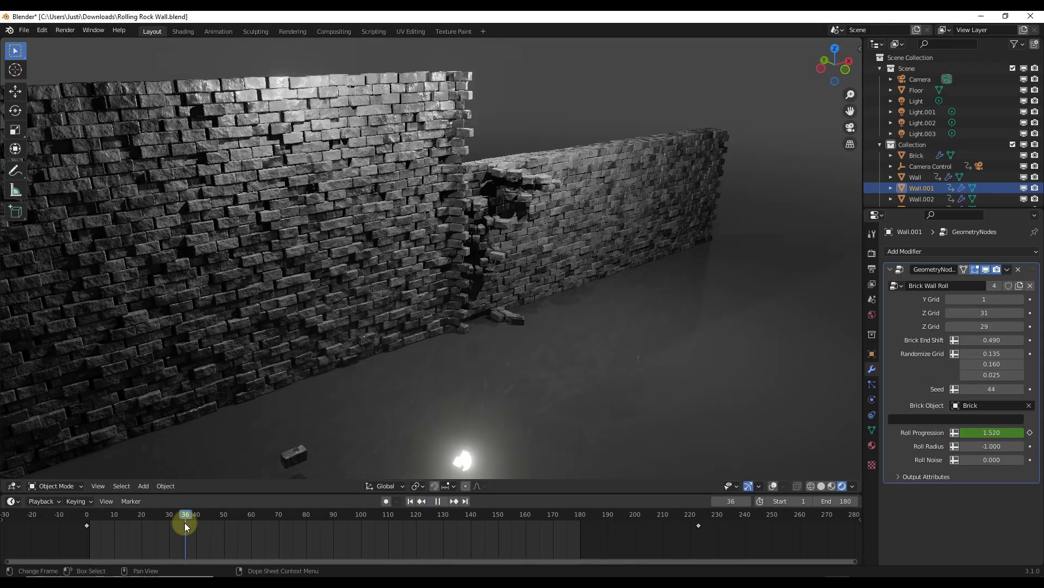
click(444, 501)
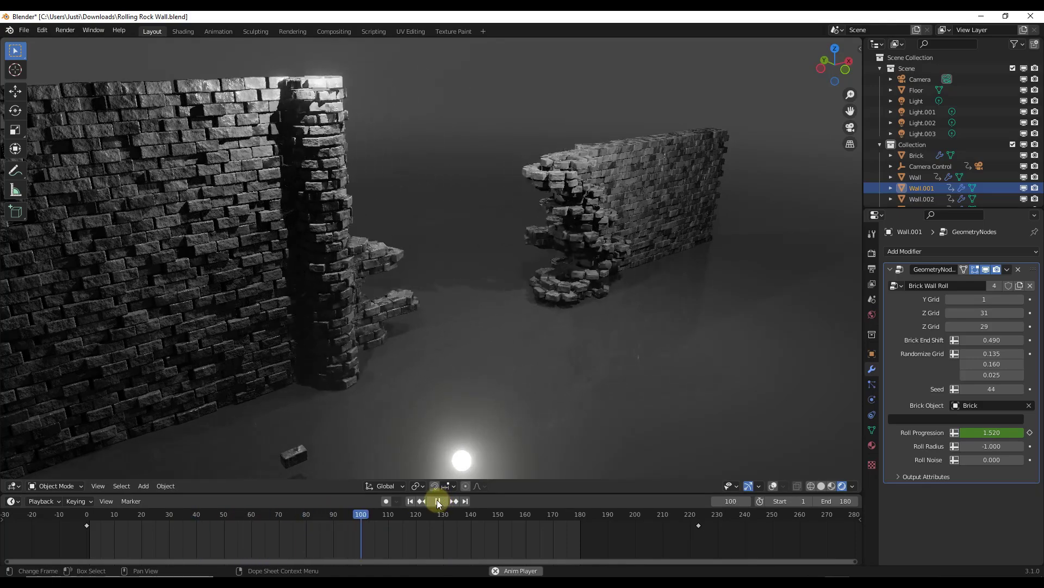
click(439, 501)
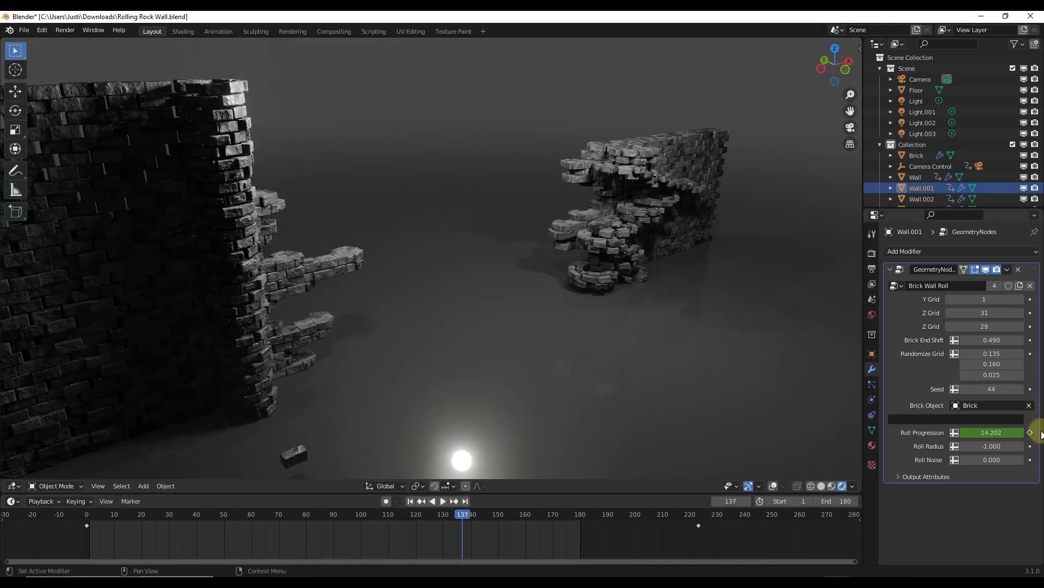
Set Roll Noise to 20, then rewind and replay the roll from its beginning
text(20)
key(Return)
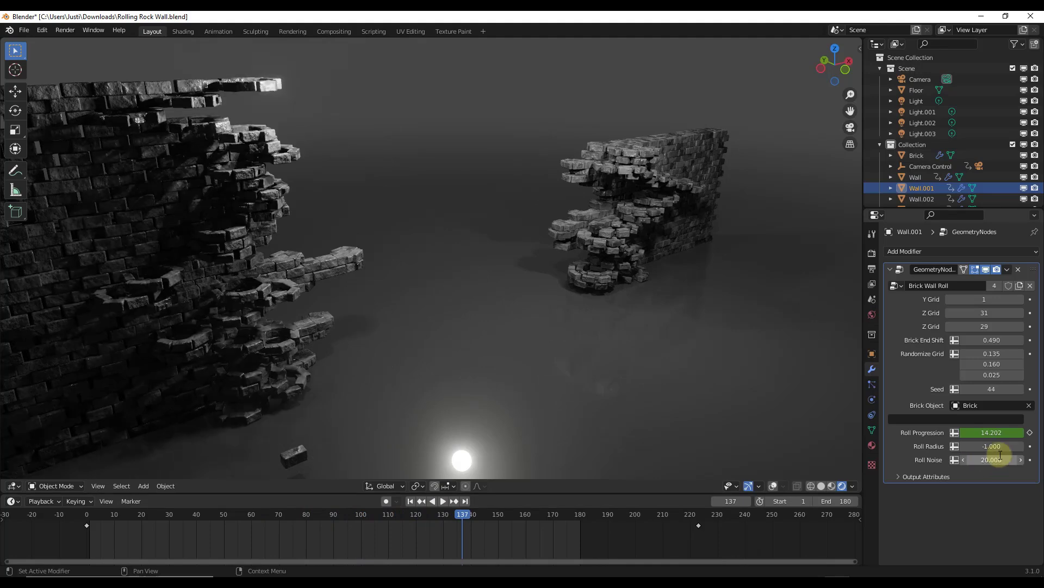
middle_drag(721, 355, 273, 161)
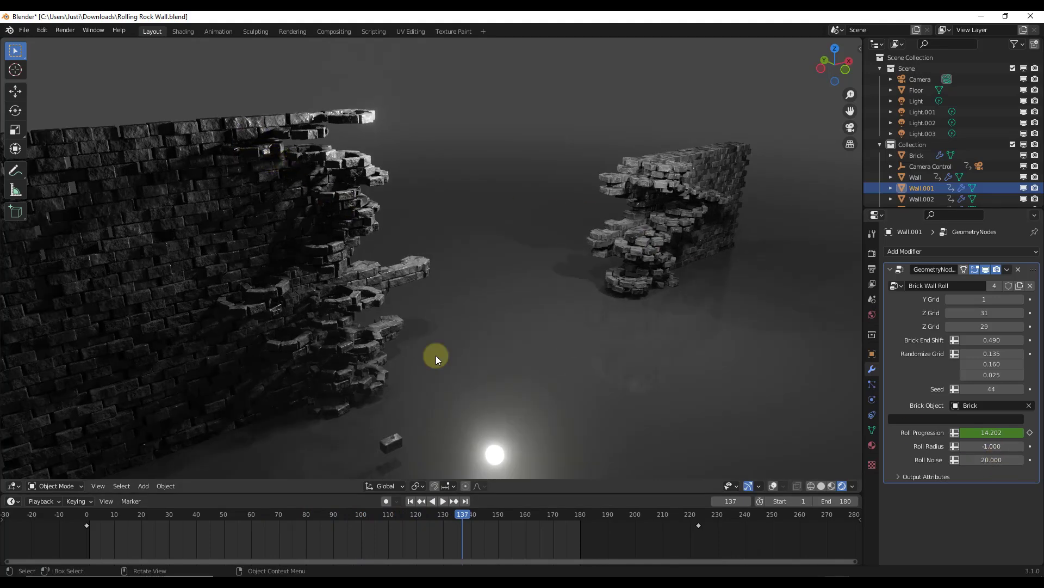
drag(469, 514, 159, 517)
key(space)
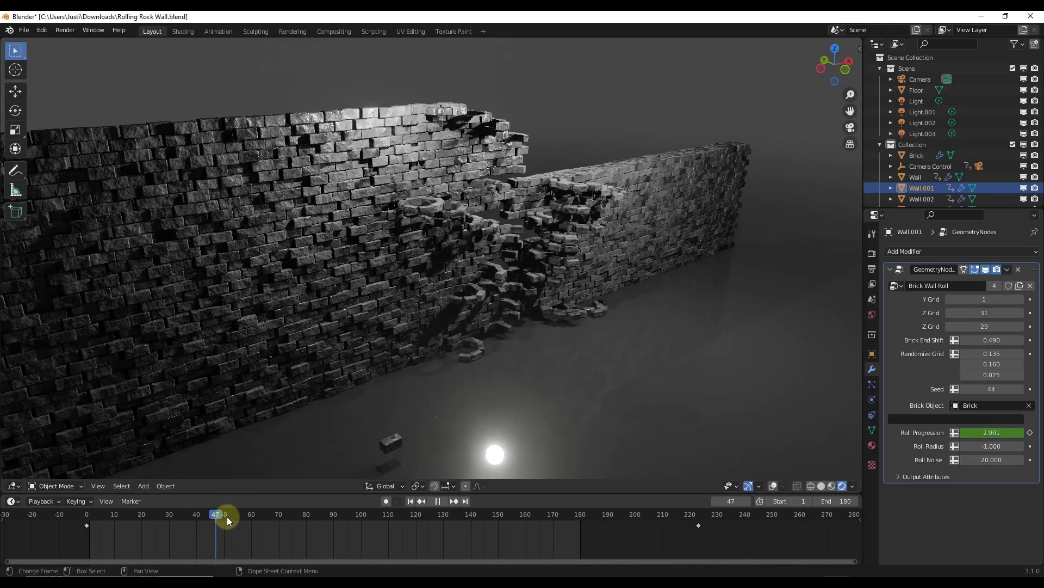
drag(331, 523, 263, 507)
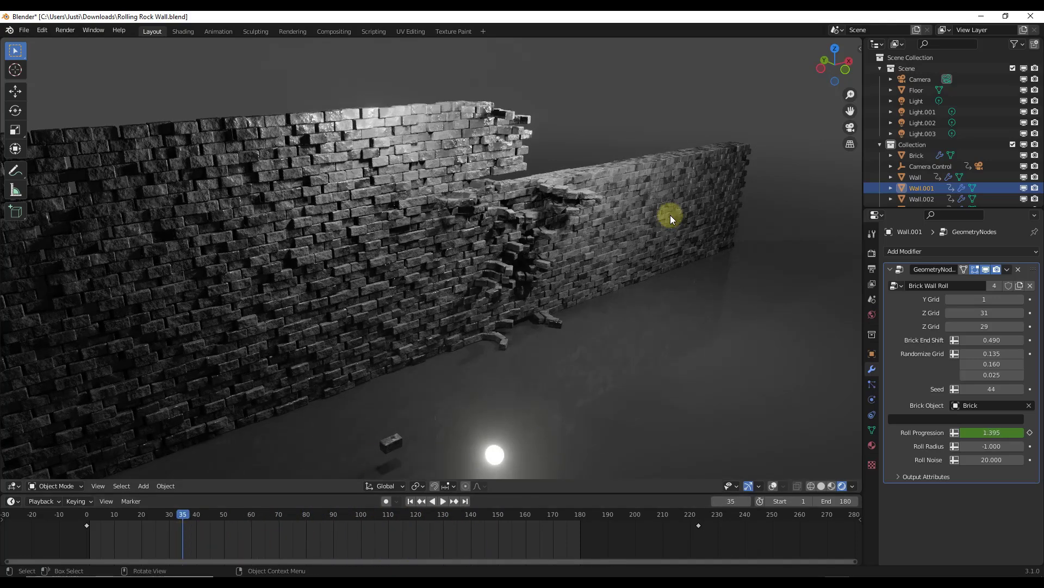
Orbit and zoom around the partly rolled brick wall to inspect it from new angles
middle_drag(633, 248, 652, 243)
scroll(461, 188, down, 3)
scroll(436, 206, up, 8)
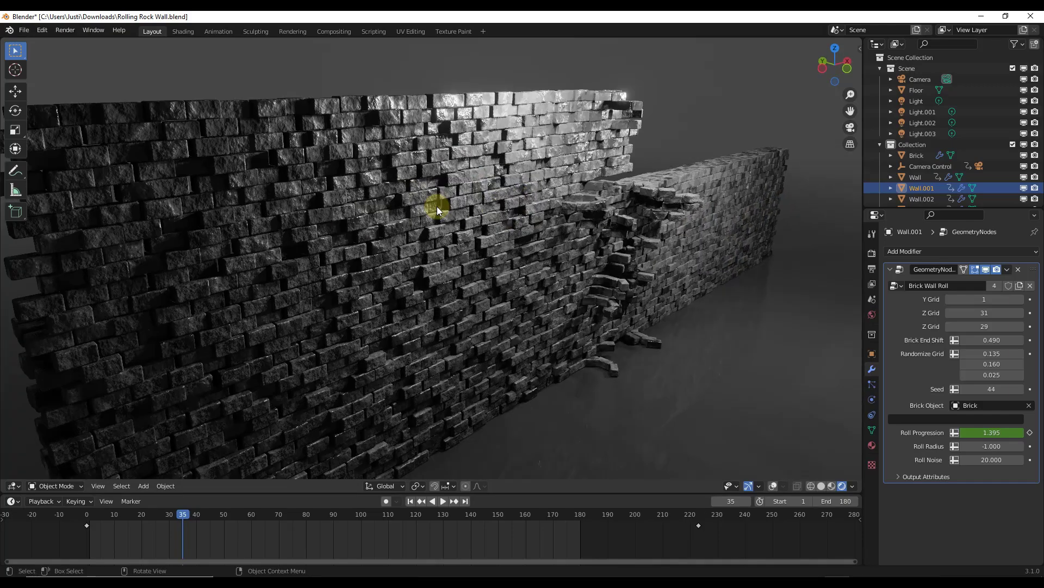
scroll(446, 191, down, 5)
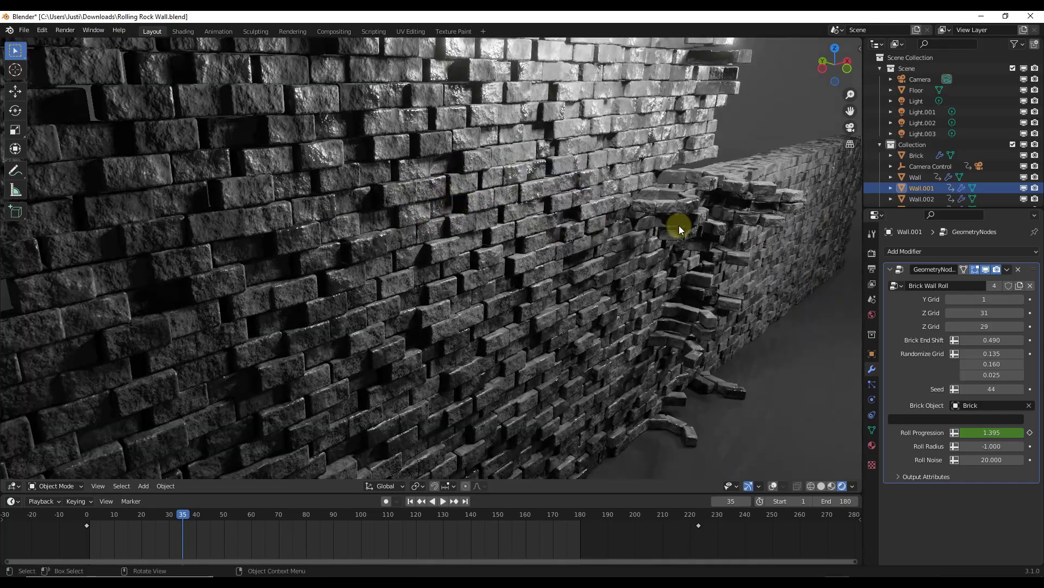
middle_drag(679, 225, 668, 253)
scroll(667, 180, down, 5)
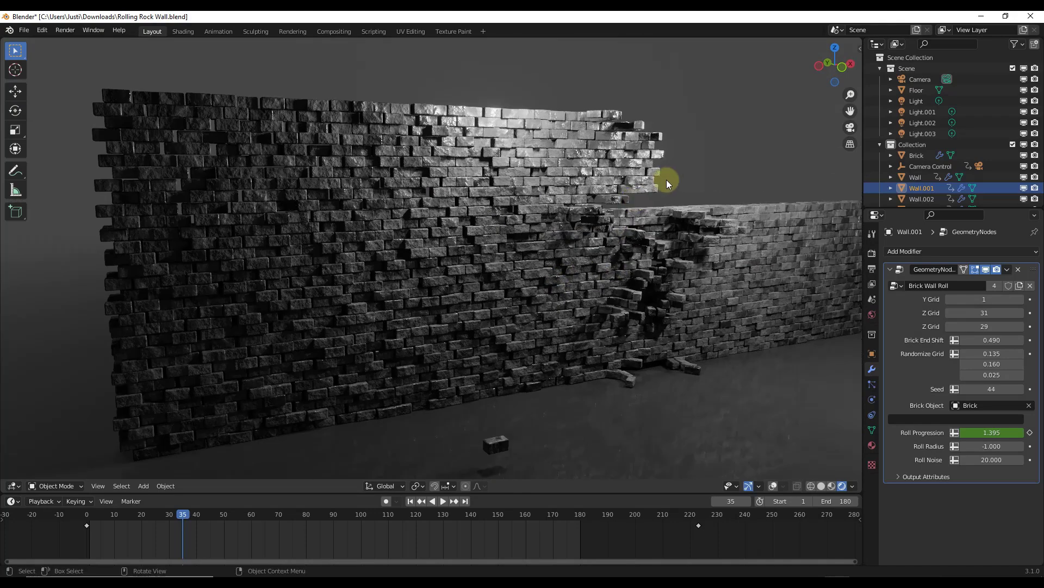
scroll(668, 178, up, 6)
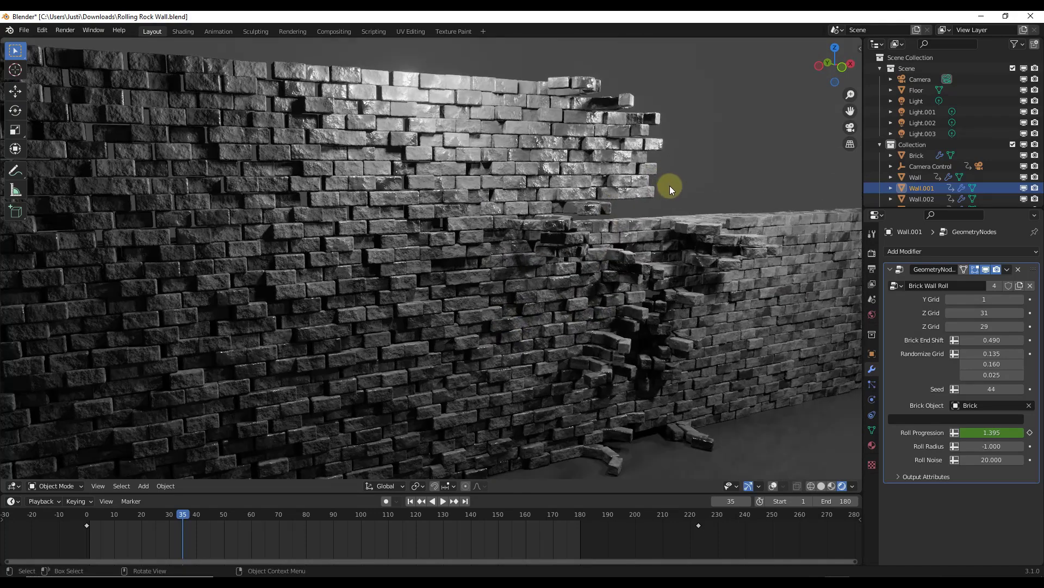
scroll(557, 294, down, 5)
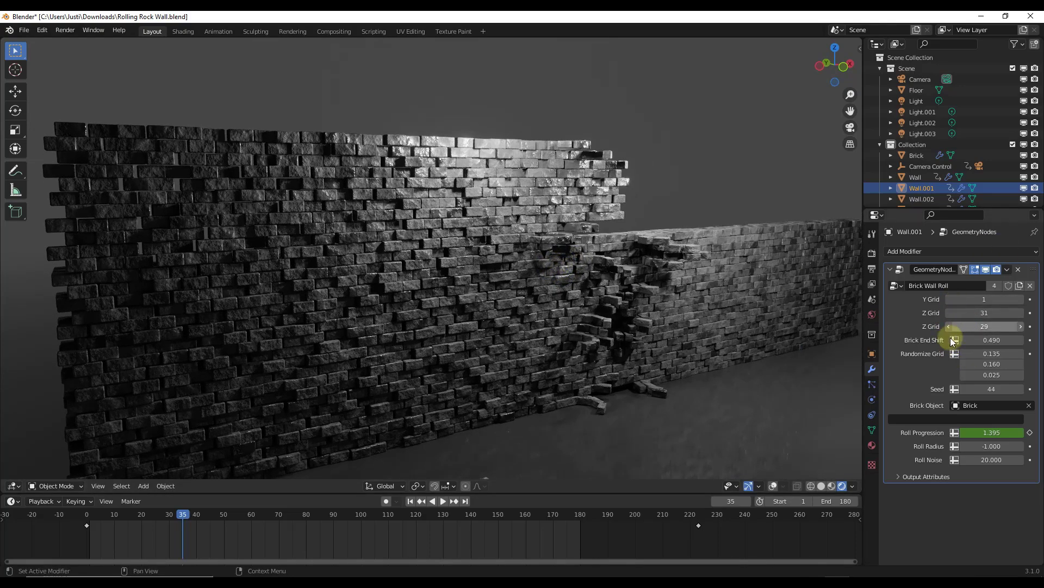
Bring up the Add Workspace list of available workspace types
scroll(497, 319, down, 2)
scroll(478, 225, up, 4)
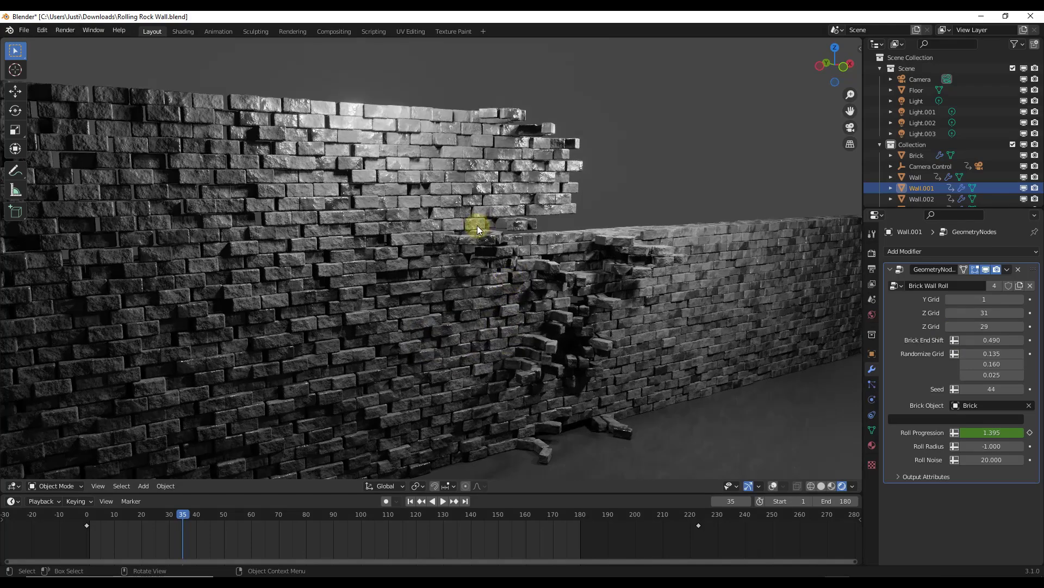
scroll(429, 308, down, 1)
click(483, 31)
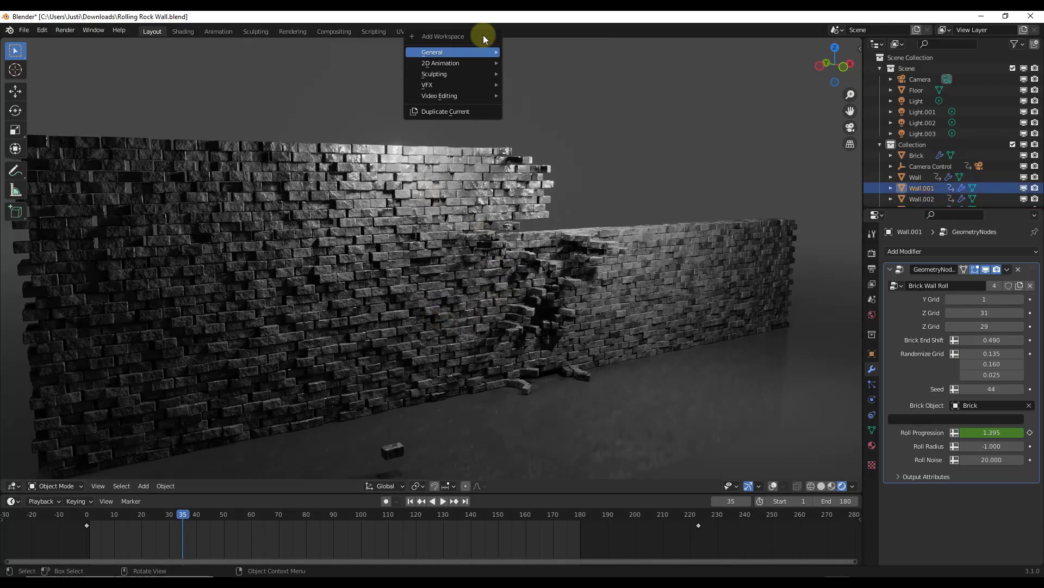
Add a General > Geometry Nodes workspace and select the Wall object
mouse_move(477, 49)
click(547, 70)
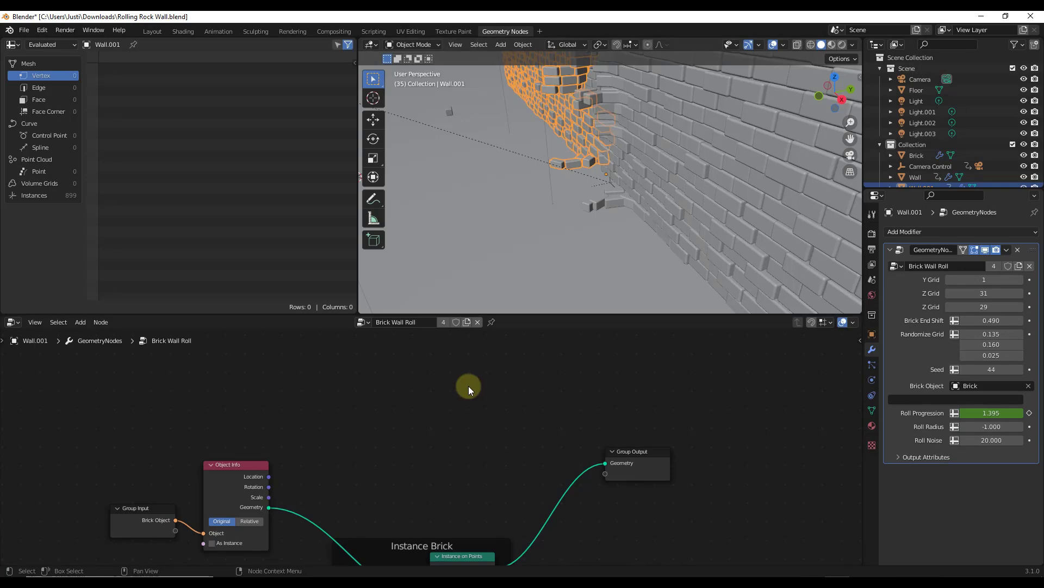
scroll(554, 182, down, 5)
click(582, 181)
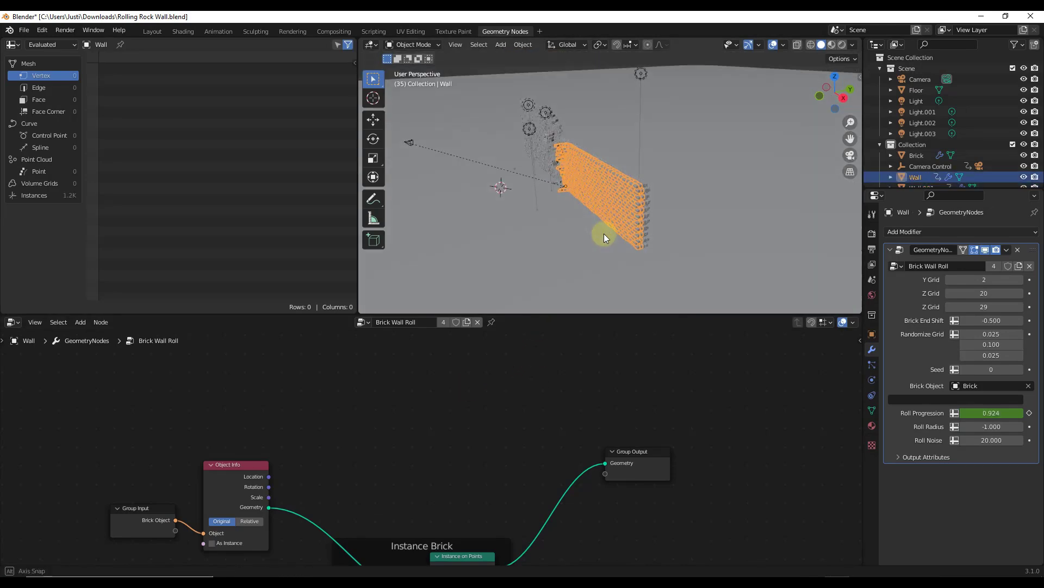
Pan and zoom through Brick Wall Roll's Roll Wall, Gradient Offset, Randomize and Gradient frames
scroll(604, 233, down, 2)
scroll(638, 157, up, 2)
middle_drag(532, 368, 370, 427)
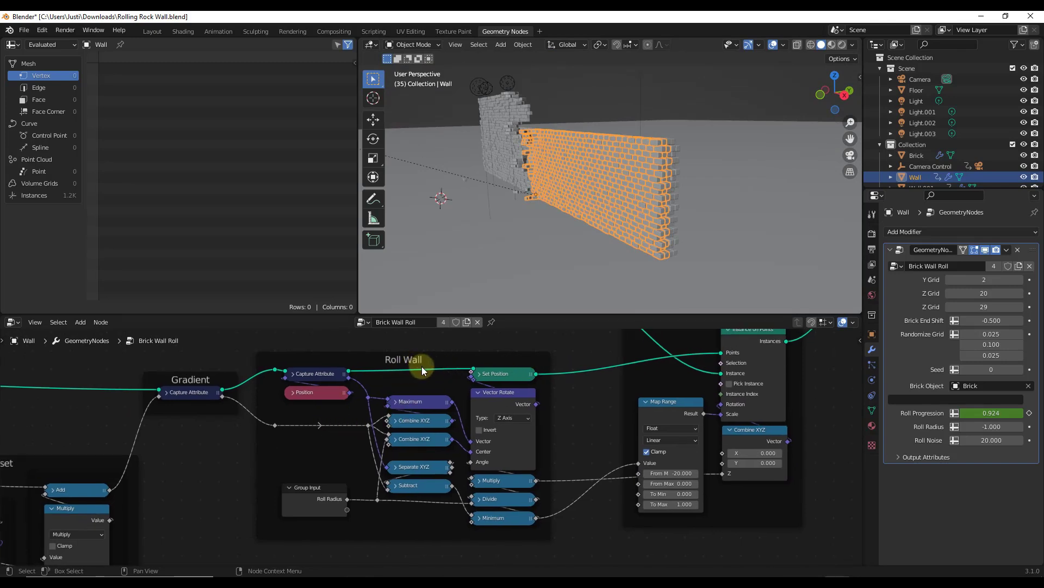
scroll(409, 371, down, 1)
middle_drag(181, 448, 401, 370)
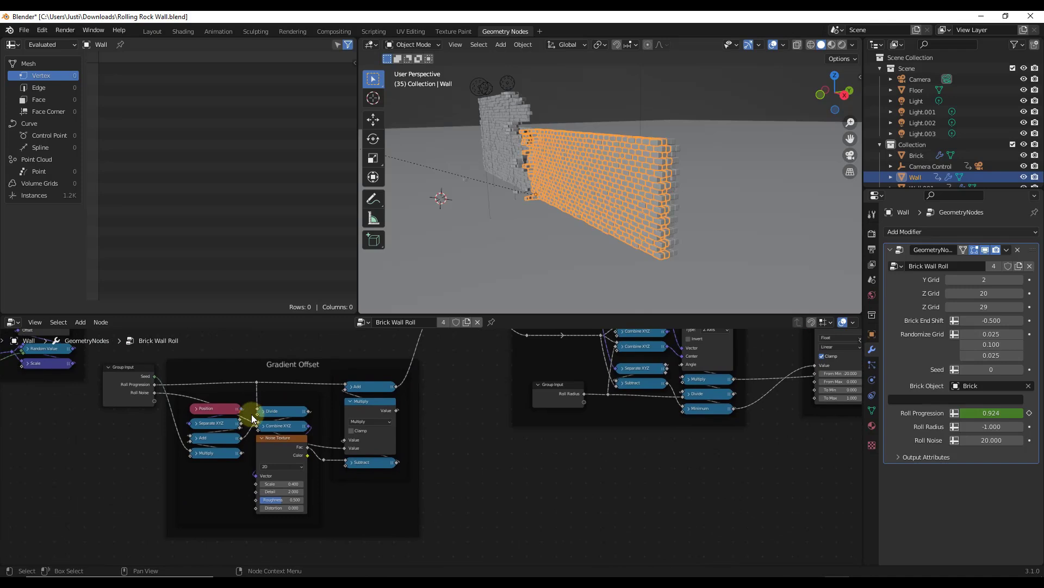
middle_drag(252, 418, 276, 426)
middle_drag(198, 422, 345, 381)
scroll(433, 513, down, 2)
scroll(143, 452, up, 4)
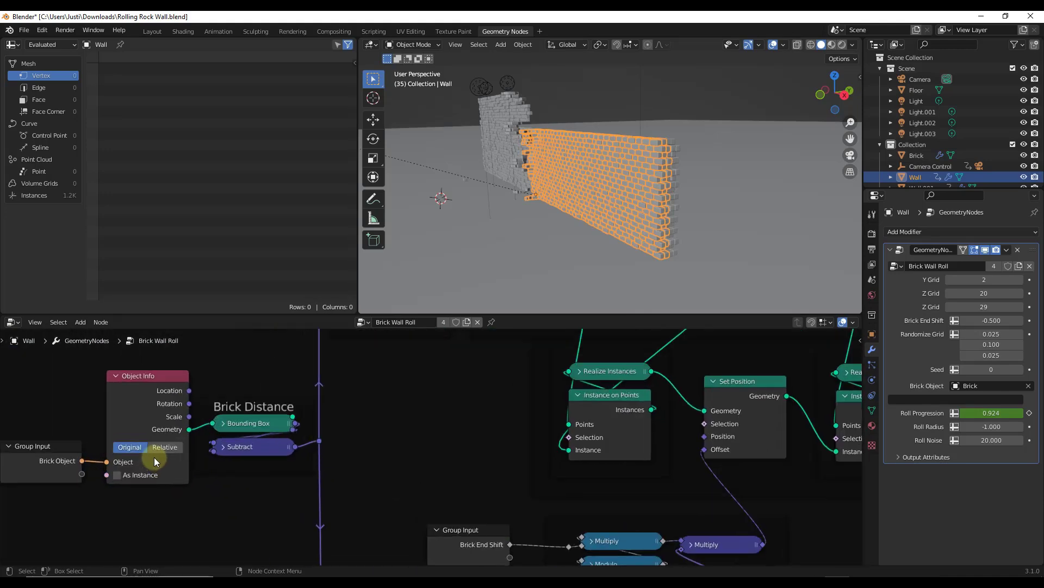
scroll(155, 457, down, 5)
scroll(511, 110, up, 5)
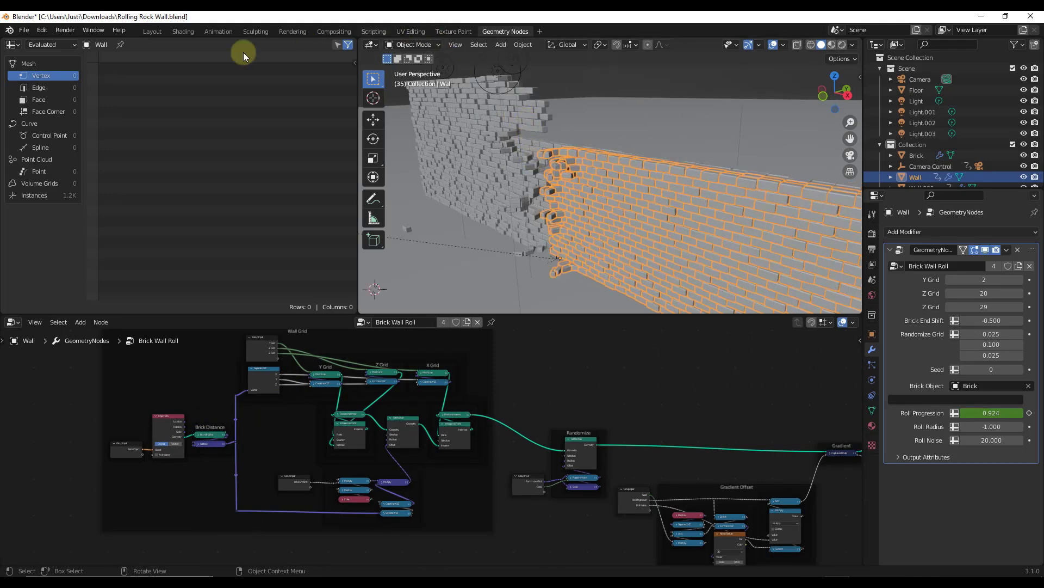
Go back to Layout and scrub the timeline from frame 35 to frame 83
click(153, 32)
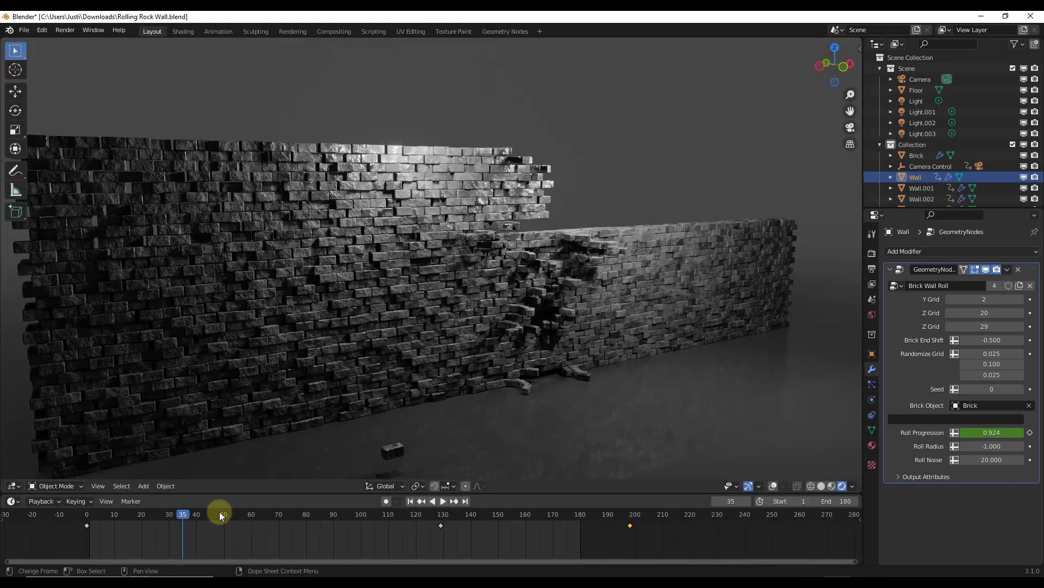
drag(220, 511, 314, 514)
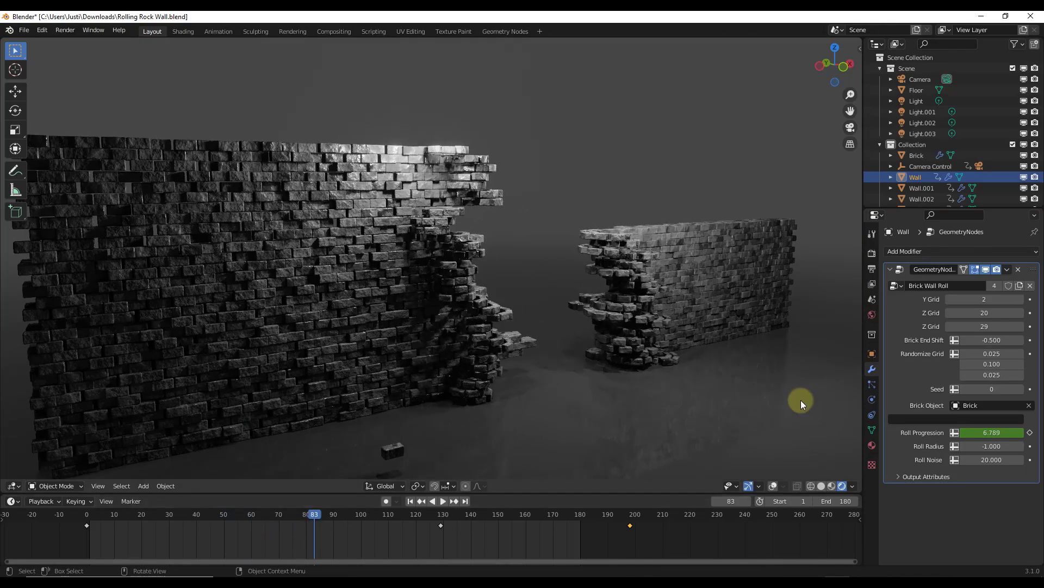